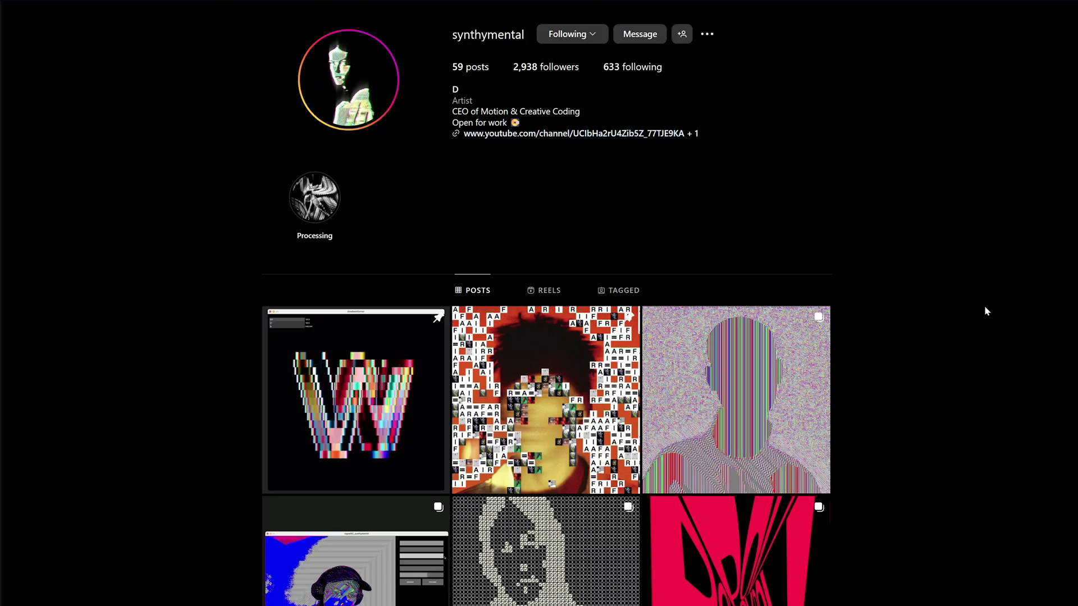
# - Scroll a profile grid and open a reel post to watch it
pyautogui.scroll(-5, 985, 305)
pyautogui.click(354, 219)
pyautogui.click(992, 292)
pyautogui.scroll(-5, 948, 312)
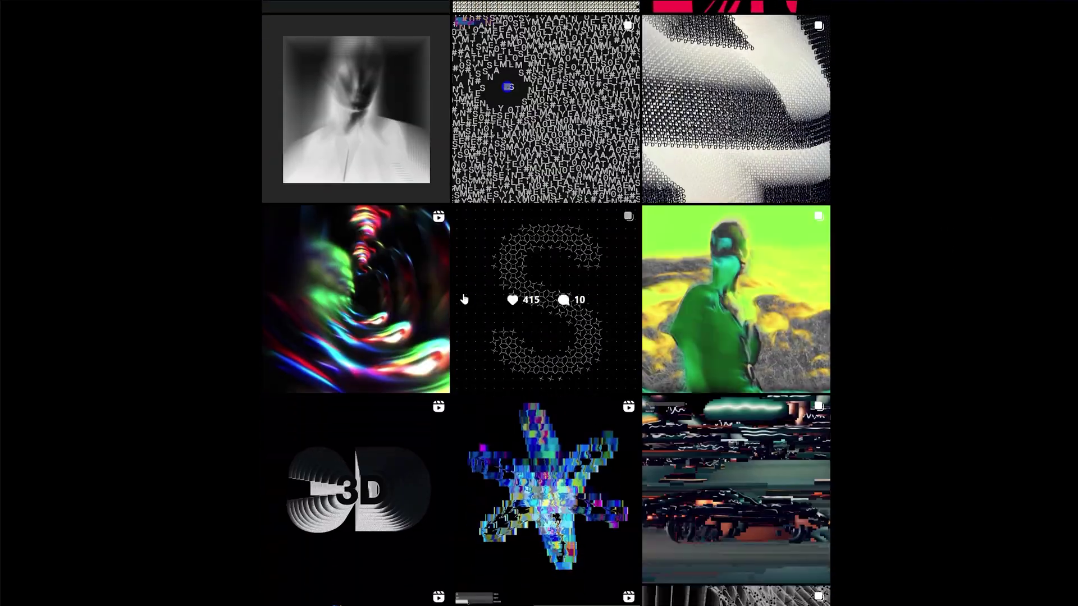
pyautogui.click(356, 297)
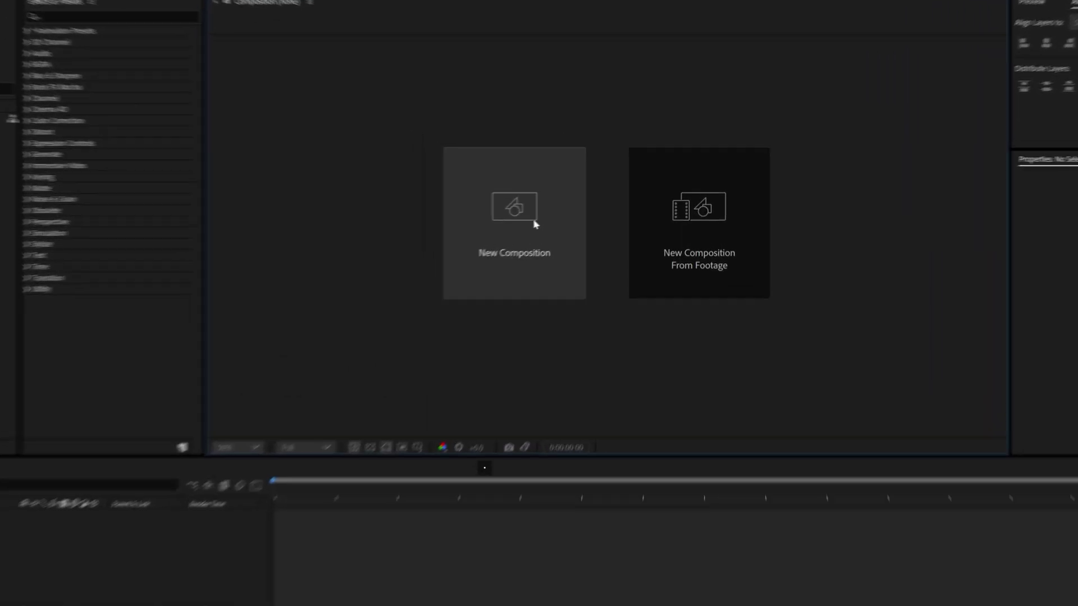
# - Create a 1080×1080 composition named Footage
pyautogui.click(535, 223)
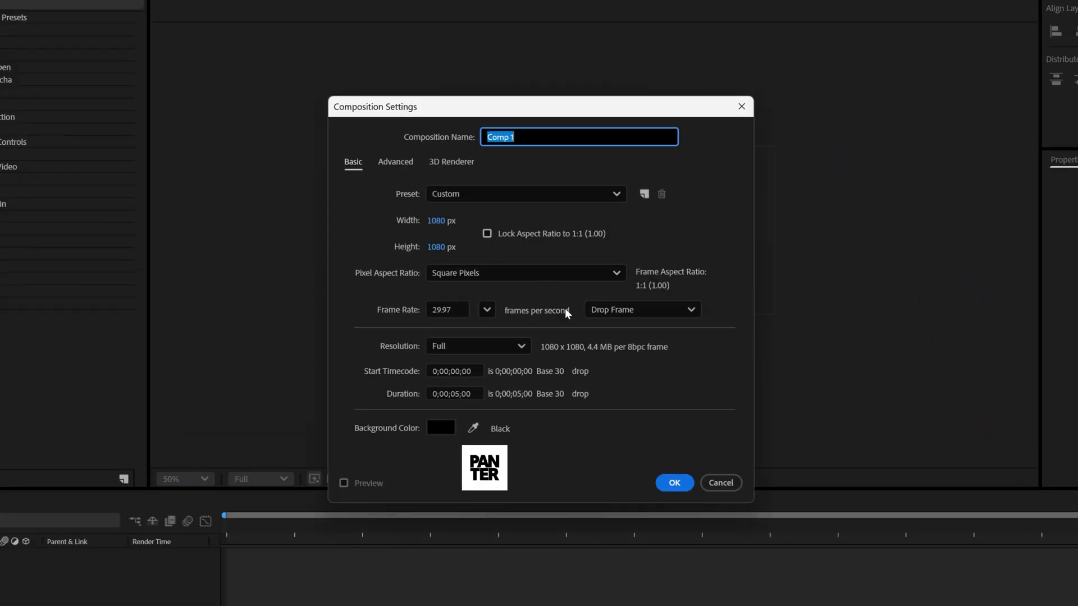
pyautogui.write('Footage')
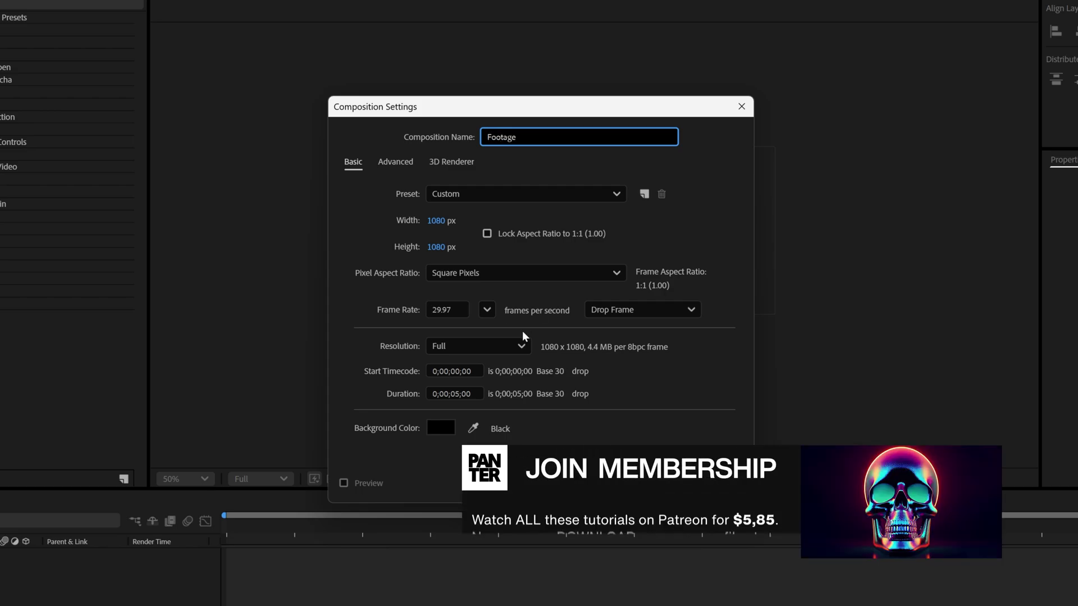
pyautogui.click(436, 221)
pyautogui.click(438, 247)
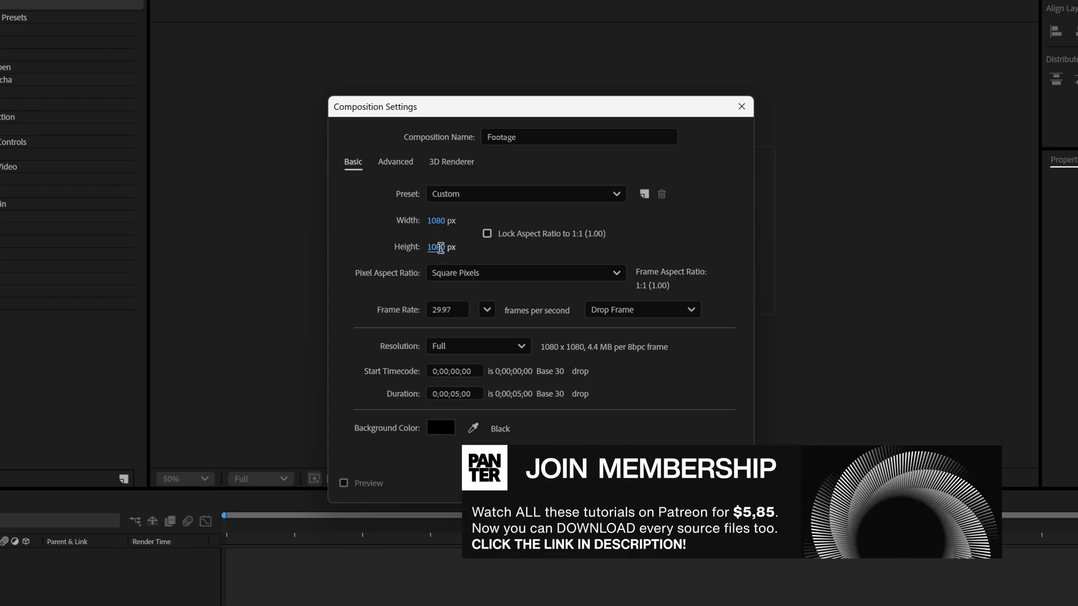
pyautogui.moveTo(470, 394); pyautogui.dragTo(438, 394)
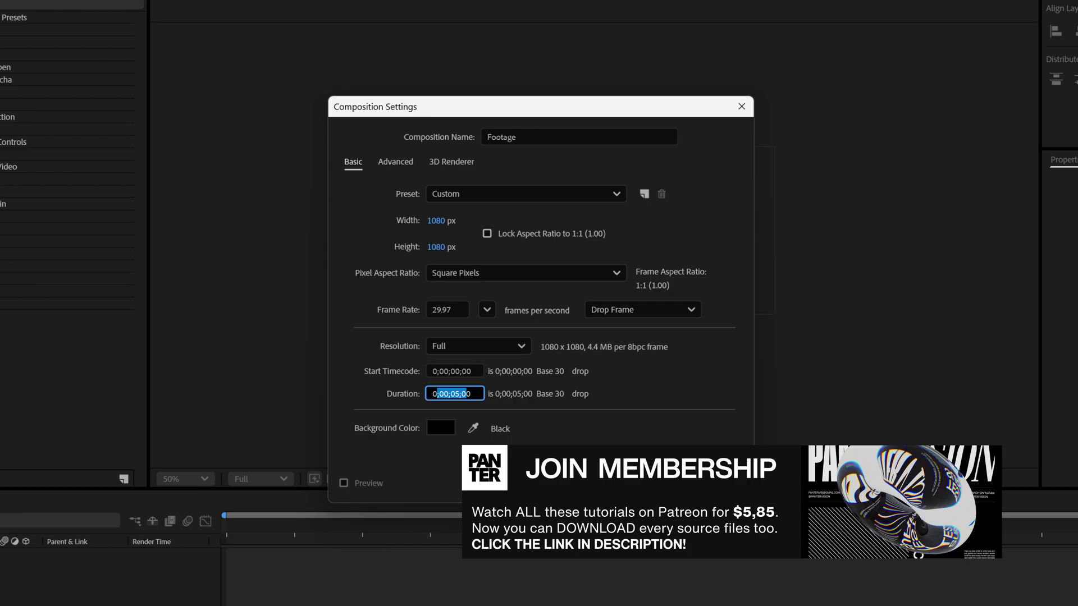
pyautogui.press('Return')
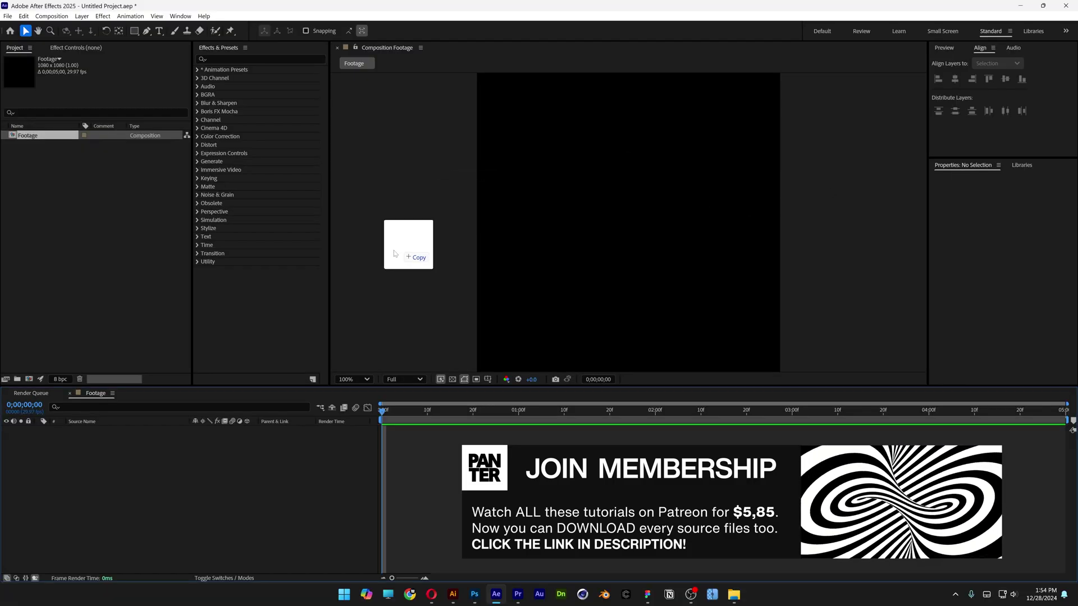
# - Add the astronaut video to the Footage composition and scale it to 50%
pyautogui.moveTo(394, 254); pyautogui.dragTo(218, 500)
pyautogui.press('s')
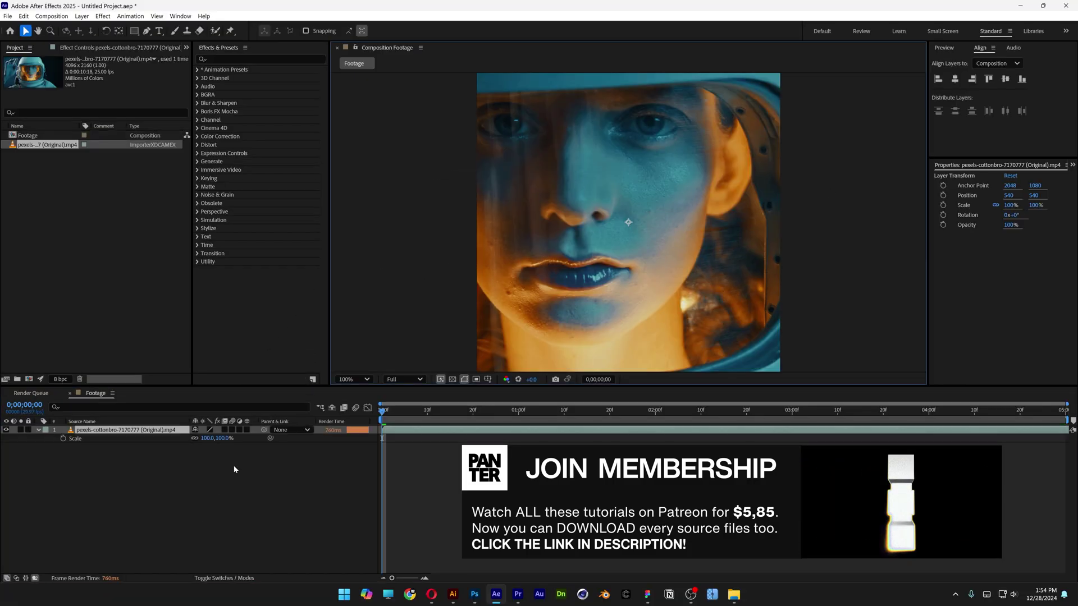
pyautogui.click(208, 438)
pyautogui.write('50')
pyautogui.press('Return')
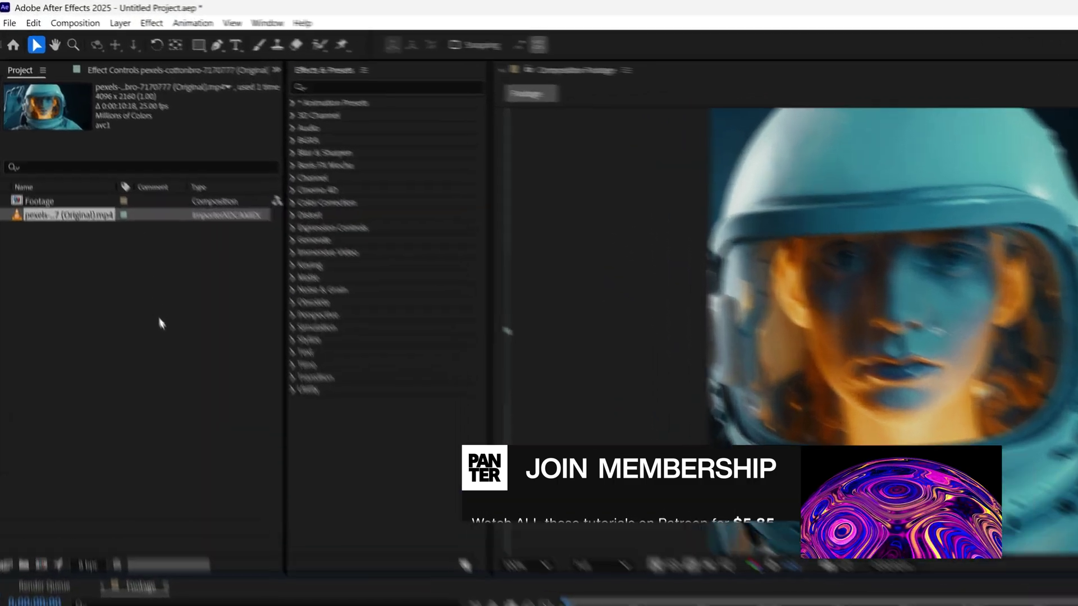
# - Start a new composition and name it Shape 1
pyautogui.rightClick(110, 213)
pyautogui.click(121, 220)
pyautogui.write('Shape 1')
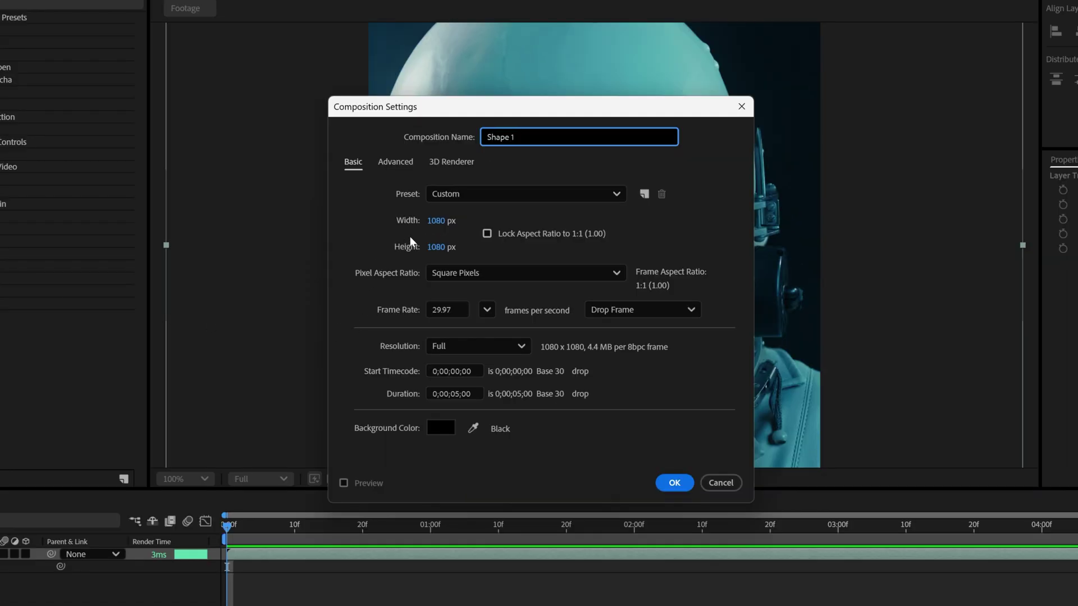
# - Set the Shape 1 composition to 18×18 px
pyautogui.click(436, 220)
pyautogui.write('18')
pyautogui.press('Tab')
pyautogui.write('18')
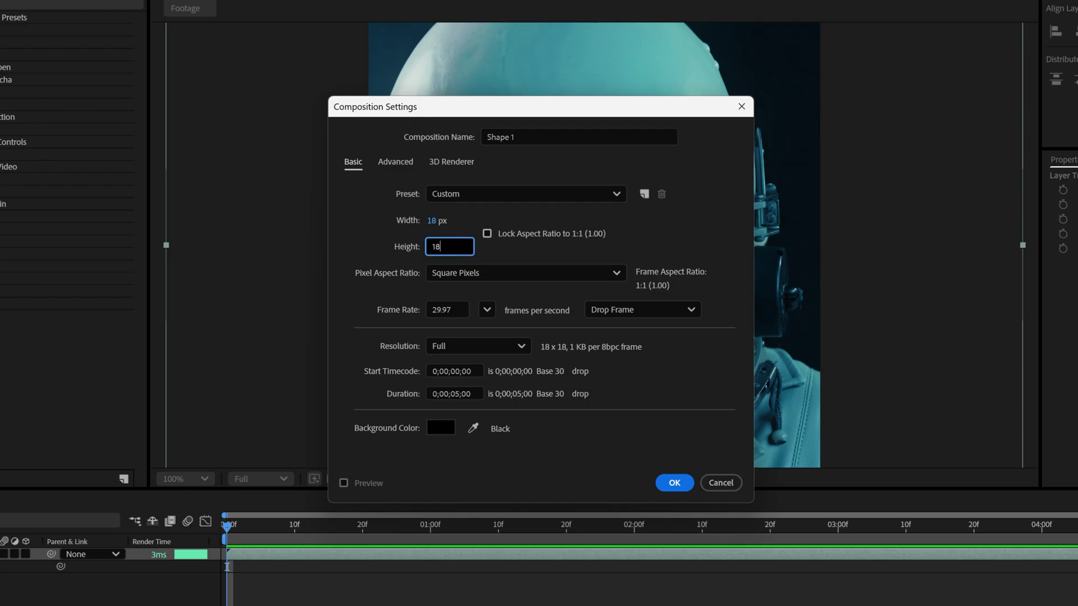
pyautogui.click(675, 483)
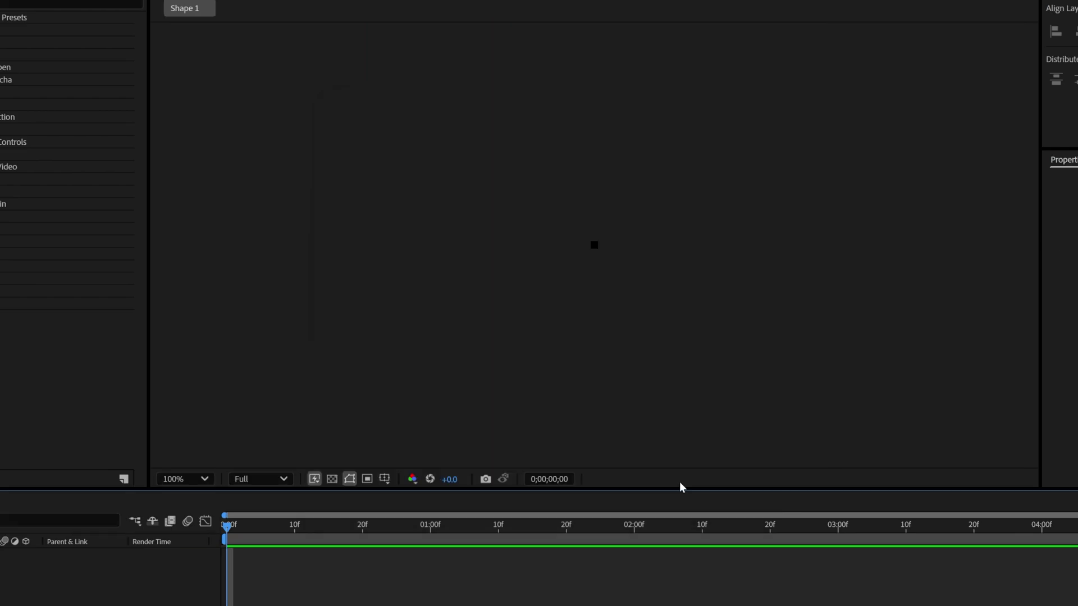
# - Add a full-frame rectangle shape layer and scale it to 88%
pyautogui.scroll(6, 608, 261)
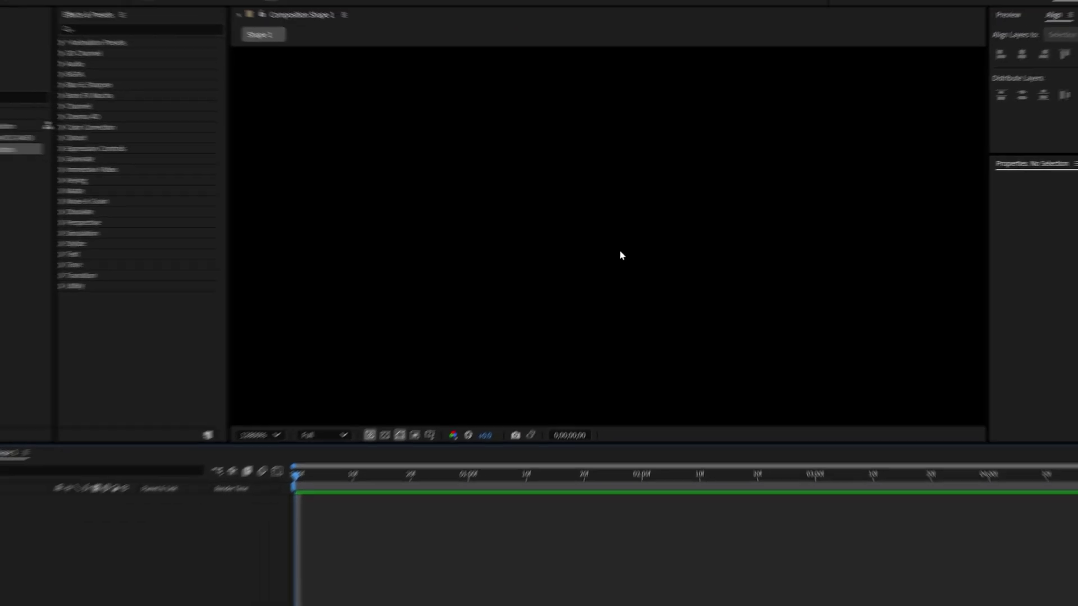
pyautogui.scroll(-1, 621, 255)
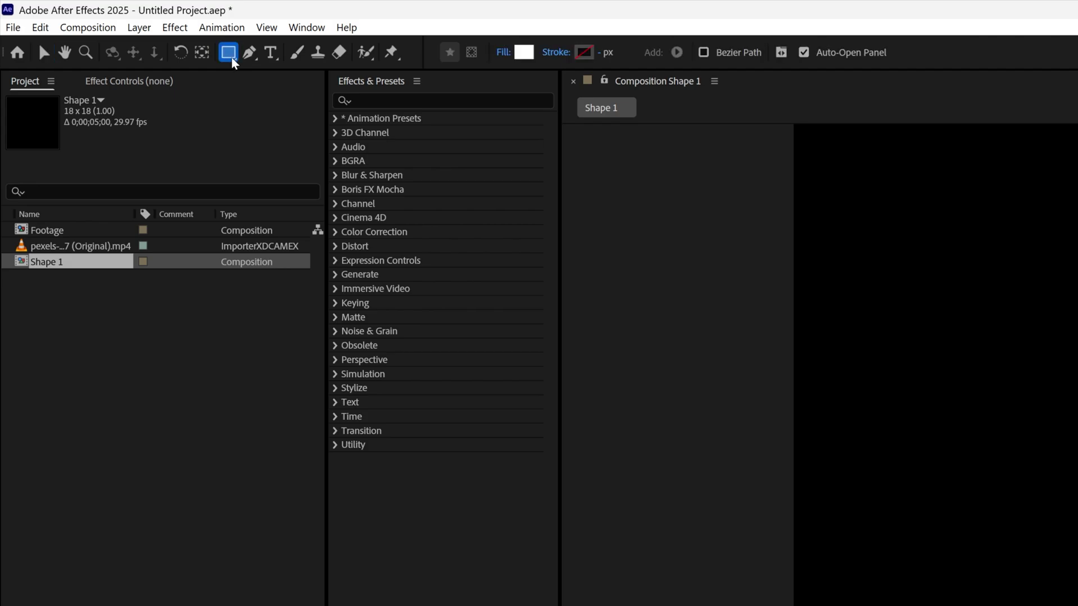
pyautogui.doubleClick(134, 31)
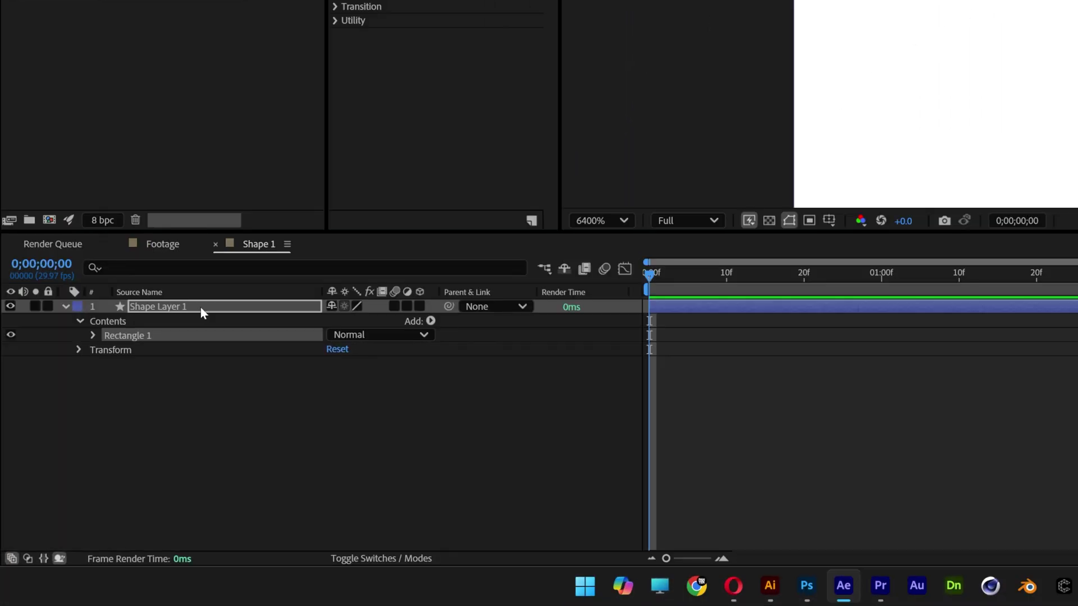
pyautogui.press('s')
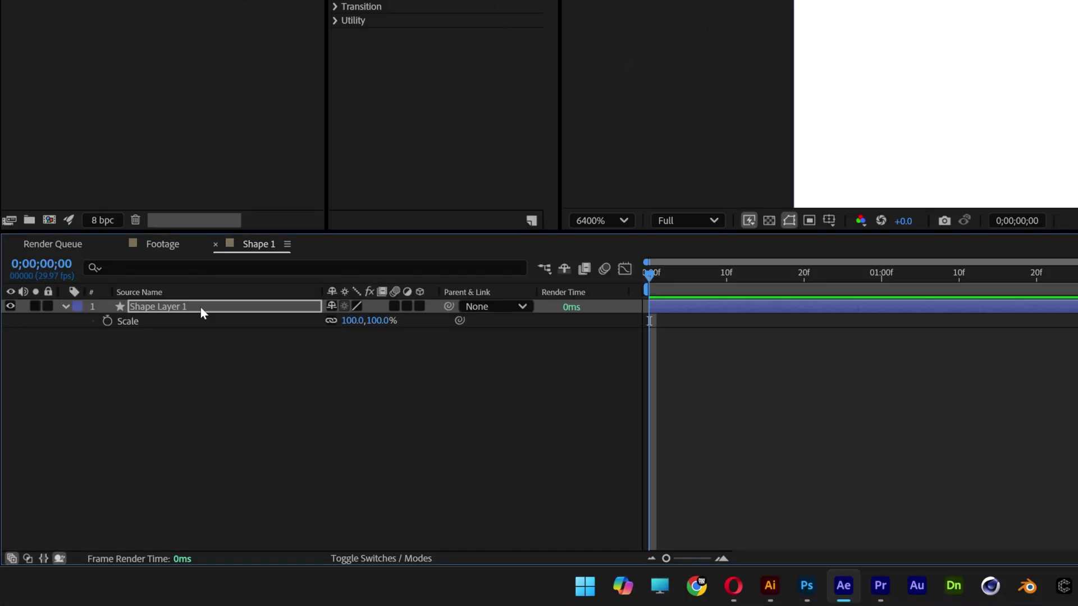
pyautogui.moveTo(354, 321); pyautogui.dragTo(343, 321)
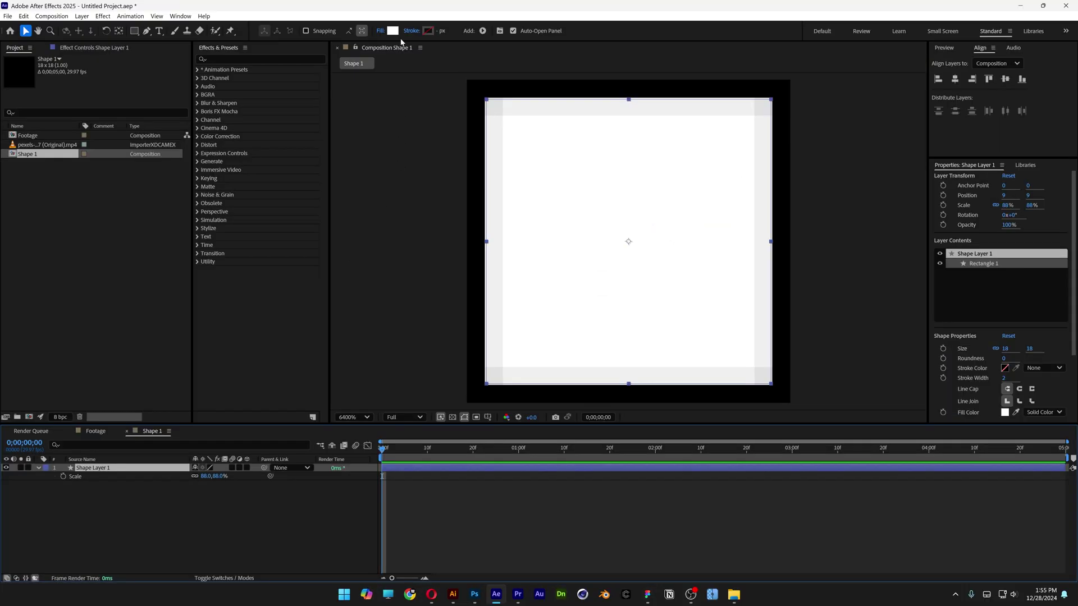
# - Set the rectangle's fill colour to saturated magenta
pyautogui.click(393, 31)
pyautogui.click(337, 296)
pyautogui.click(321, 278)
pyautogui.click(409, 273)
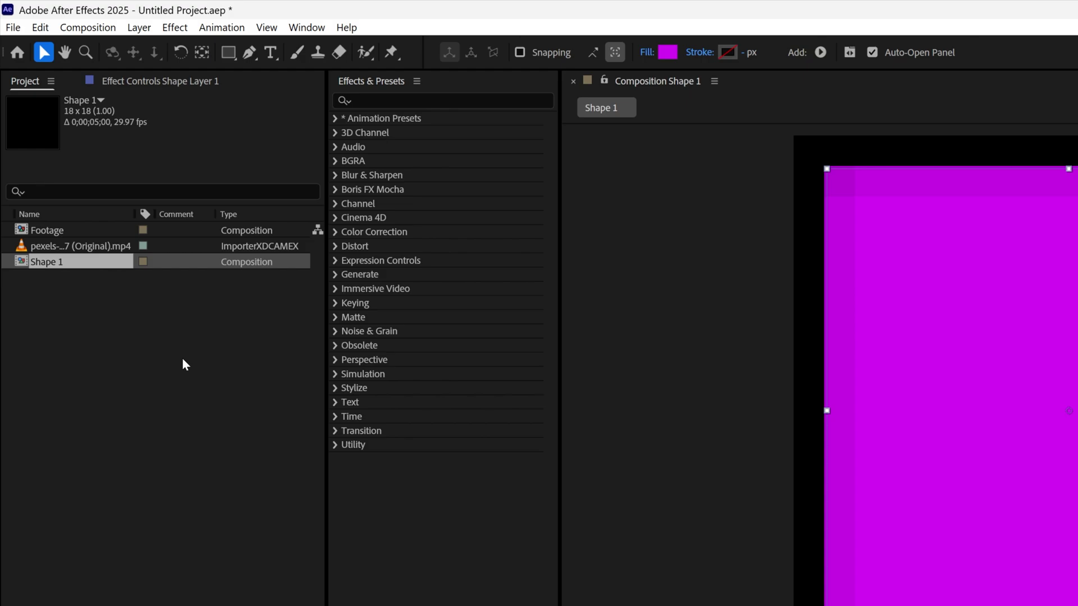
# - Create a new 1080×1080 composition named ASCII
pyautogui.rightClick(108, 216)
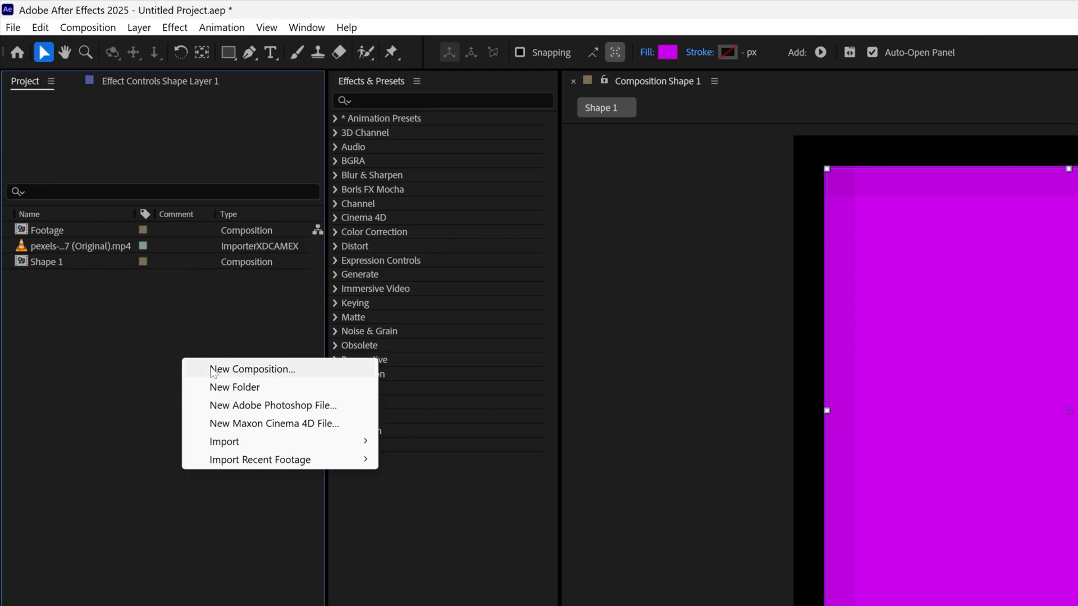
pyautogui.click(124, 219)
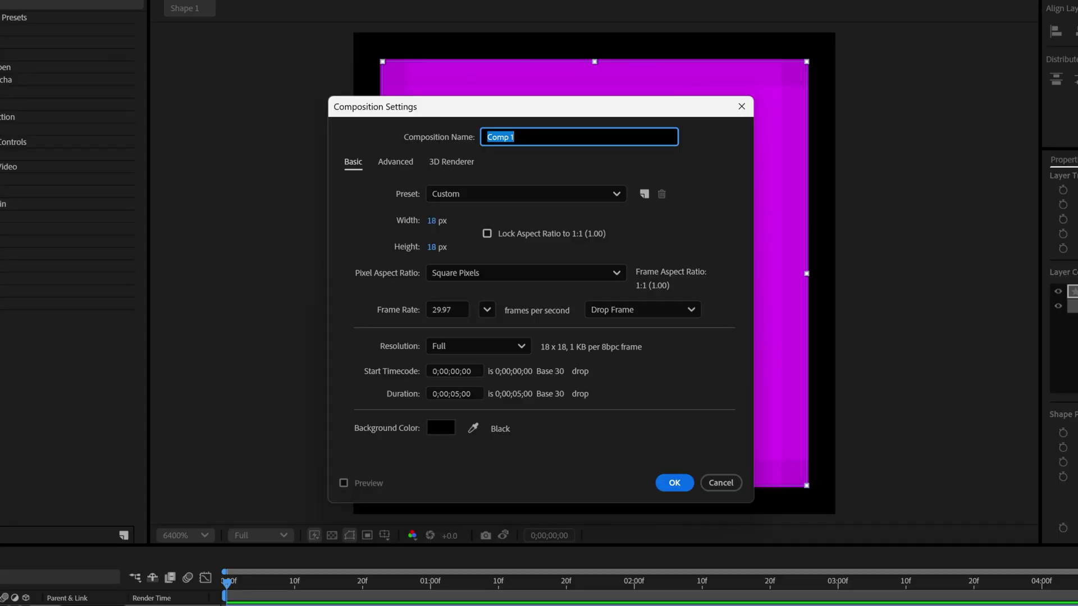
pyautogui.write('ASCII')
pyautogui.click(432, 221)
pyautogui.write('1080')
pyautogui.press('Tab')
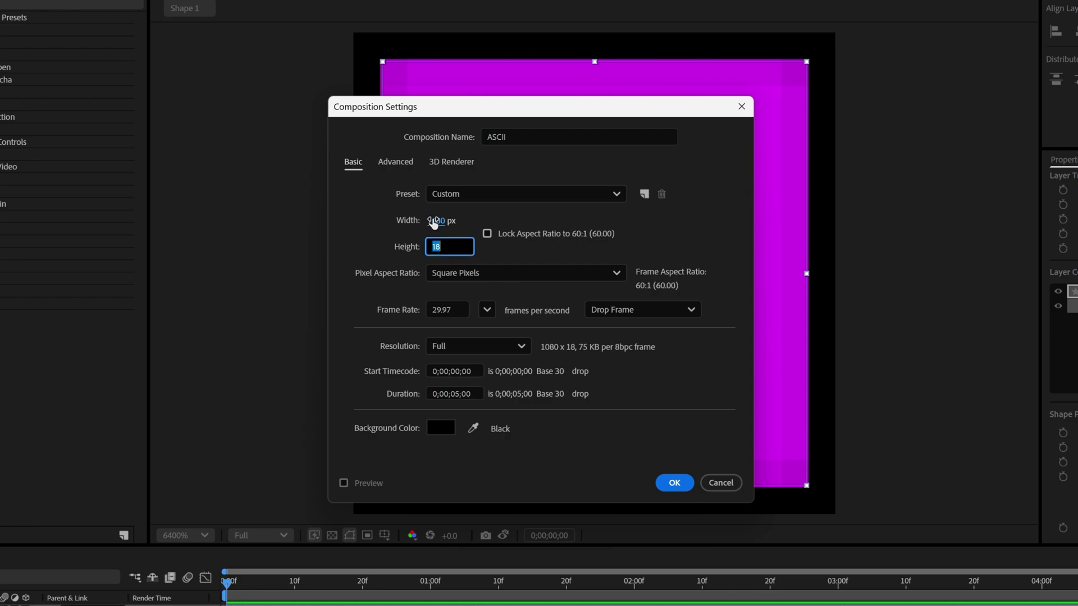
pyautogui.write('1080')
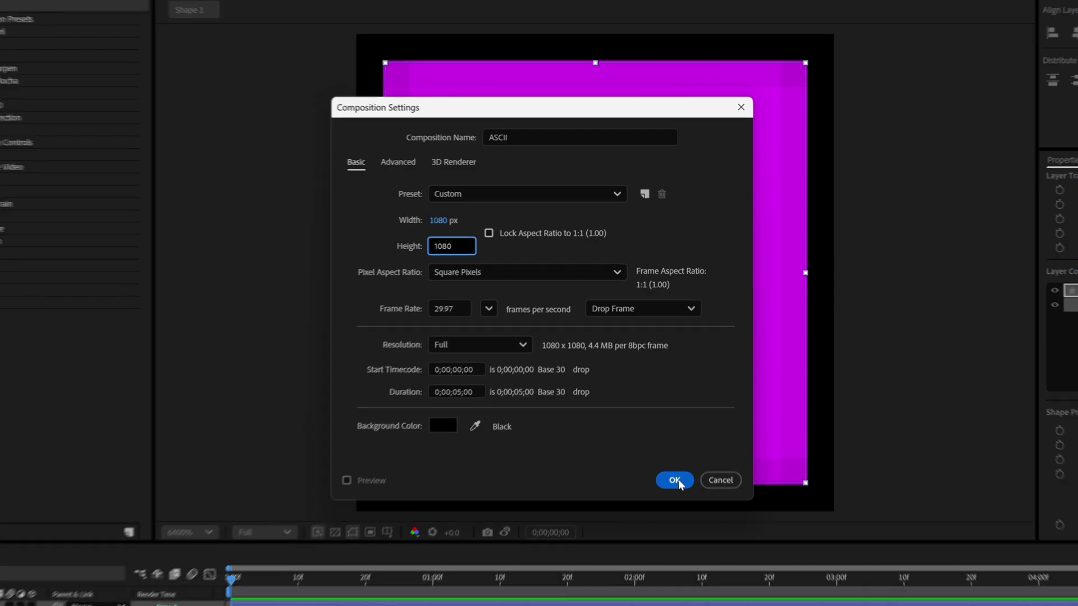
pyautogui.click(676, 481)
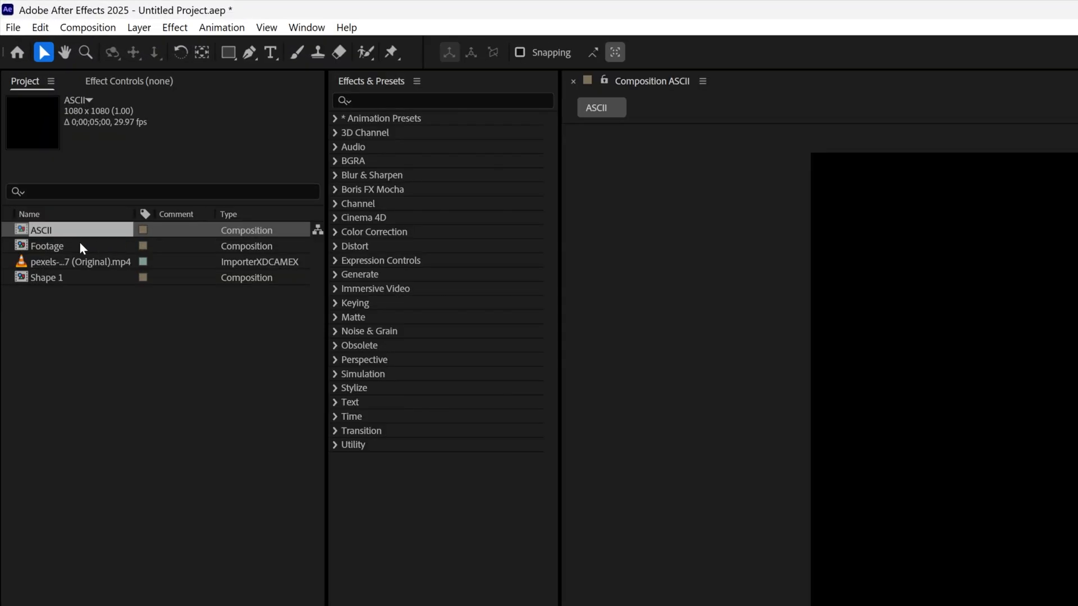
# - Place the Footage and Shape 1 compositions into the ASCII timeline
pyautogui.click(62, 248)
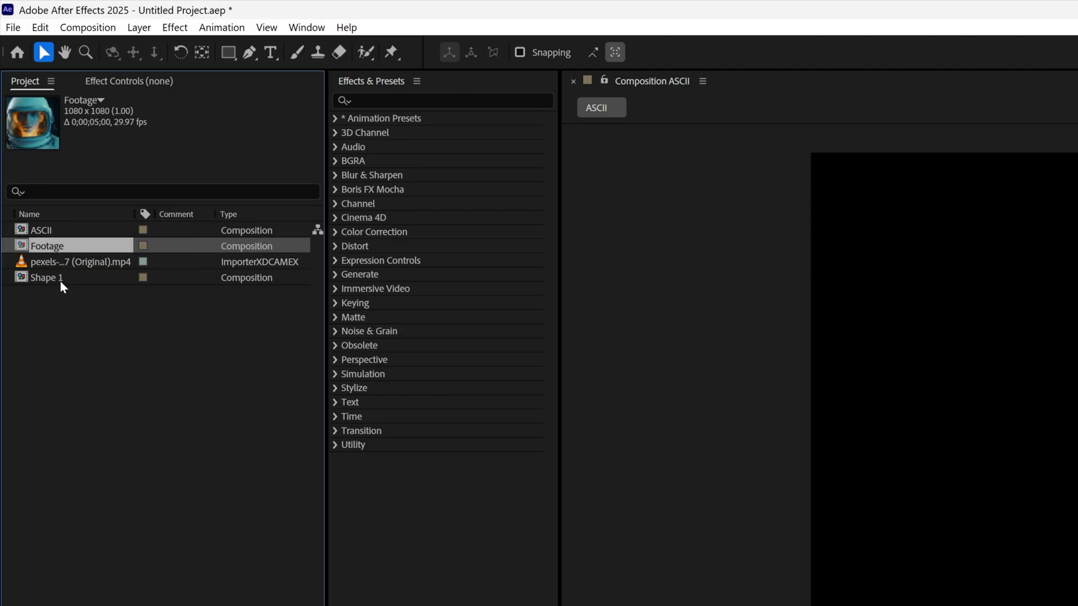
pyautogui.keyDown('ctrl'); pyautogui.click(60, 279); pyautogui.keyUp('ctrl')
pyautogui.moveTo(73, 256); pyautogui.dragTo(372, 440)
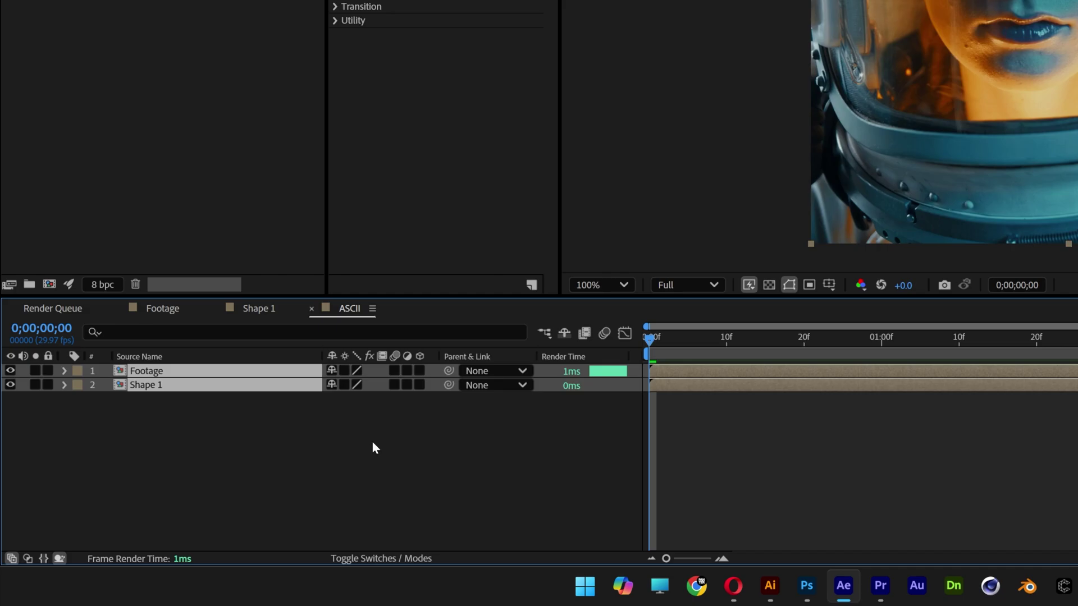
# - Apply the Mosaic effect to the Footage layer
pyautogui.click(296, 428)
pyautogui.click(228, 375)
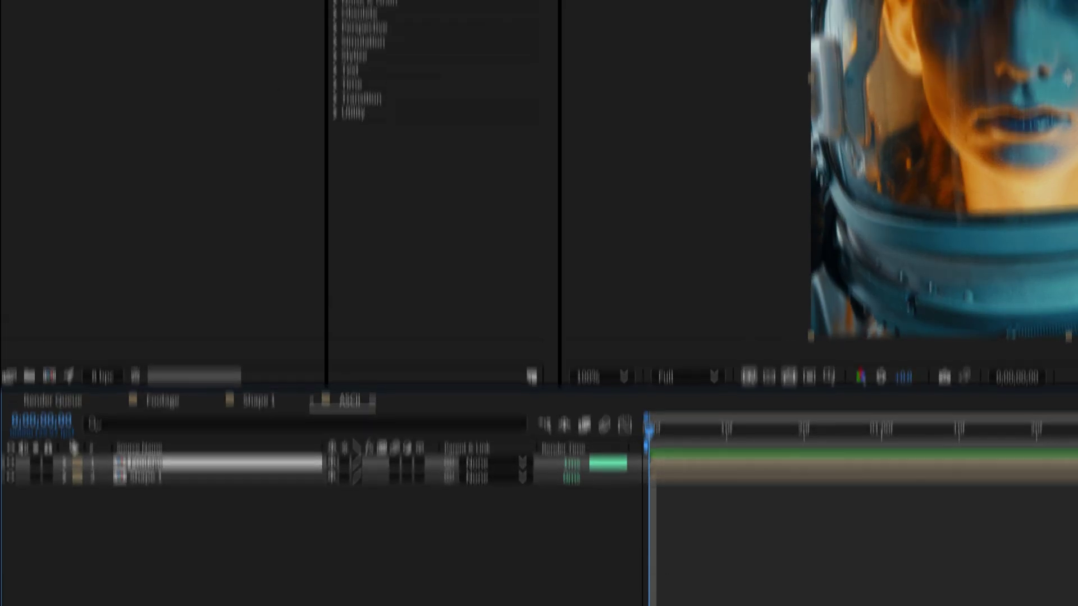
pyautogui.click(372, 100)
pyautogui.write('mo')
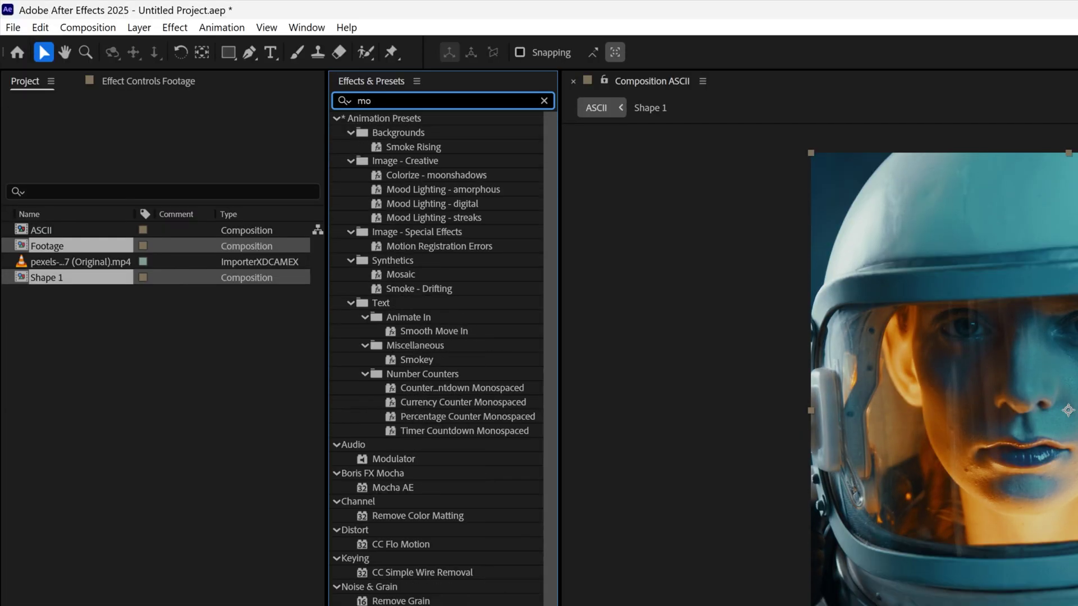
pyautogui.write('sai')
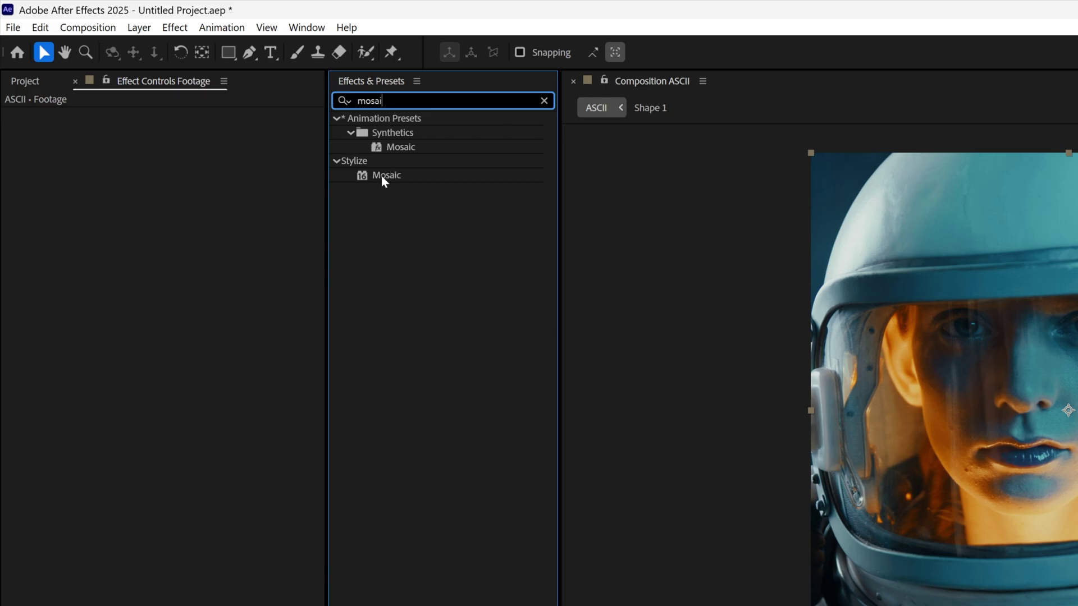
pyautogui.moveTo(382, 177); pyautogui.dragTo(191, 368)
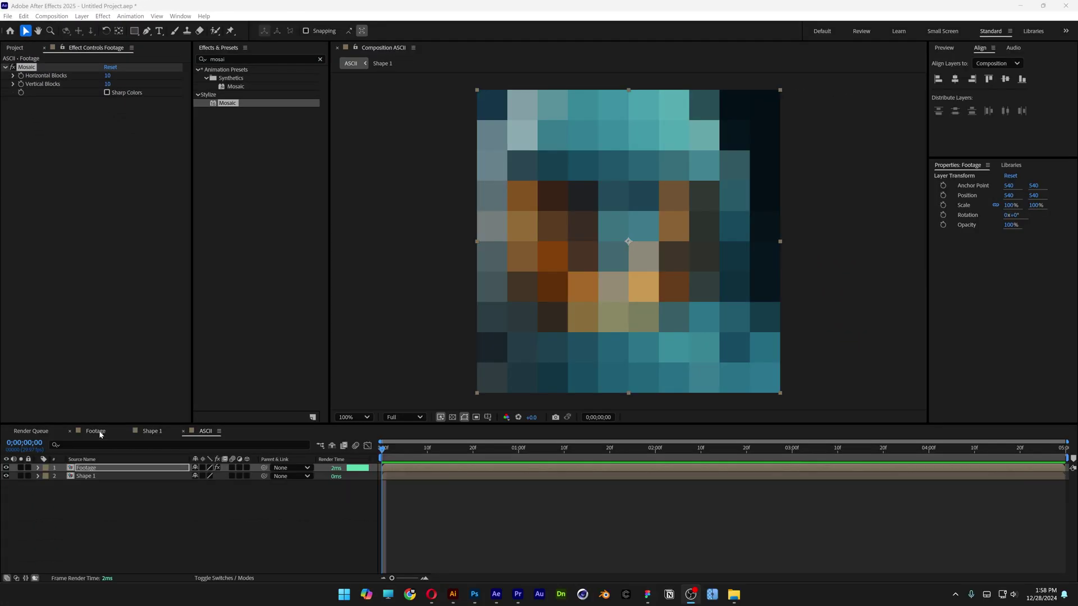
# - Review the Shape 1 composition settings, then return to the ASCII composition
pyautogui.click(95, 431)
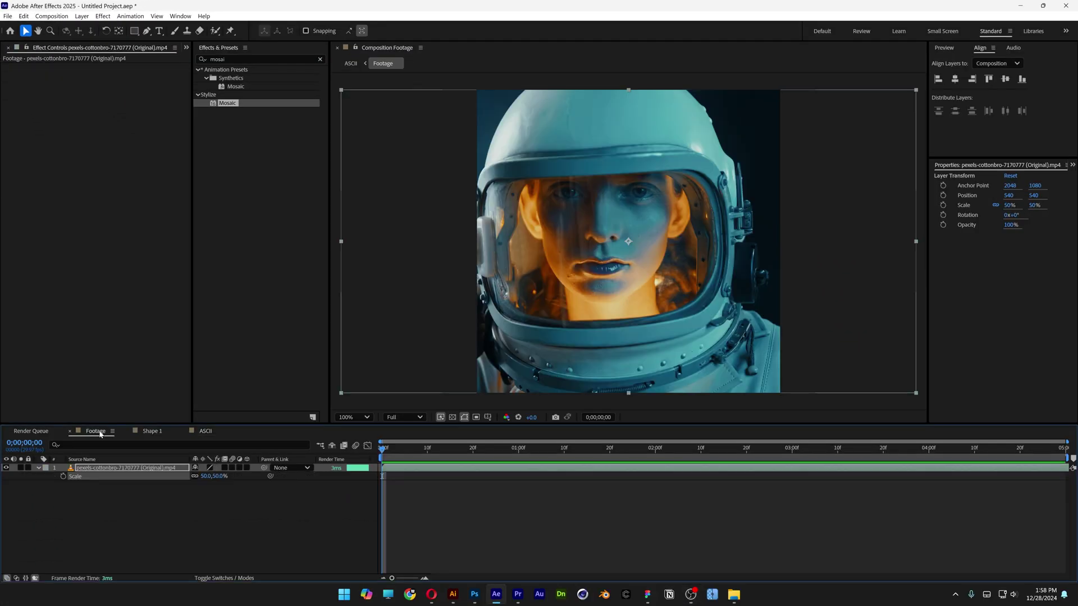
pyautogui.click(153, 432)
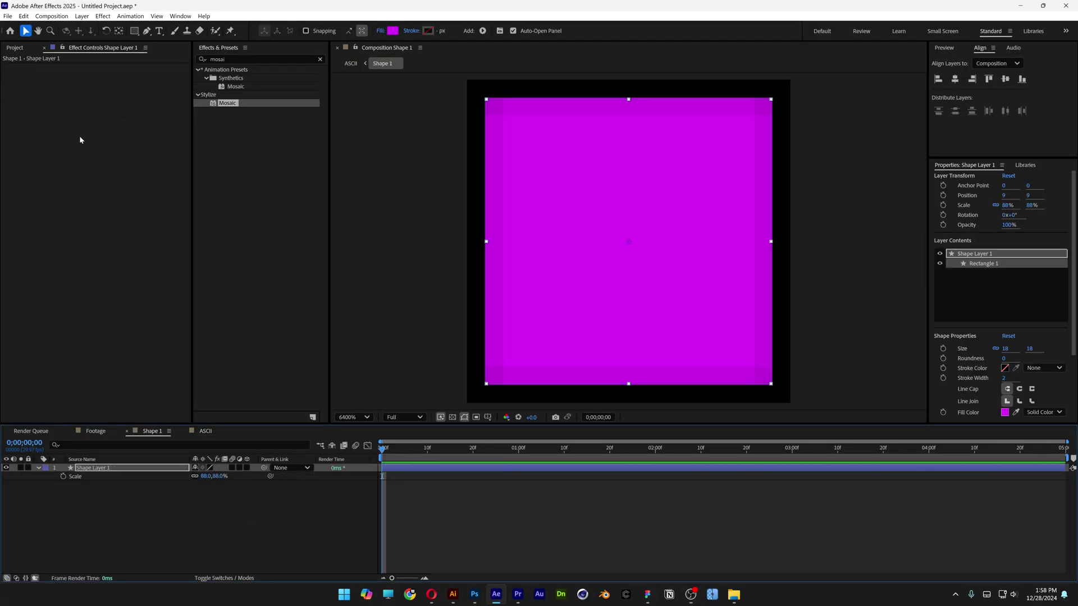
pyautogui.click(51, 15)
pyautogui.click(62, 38)
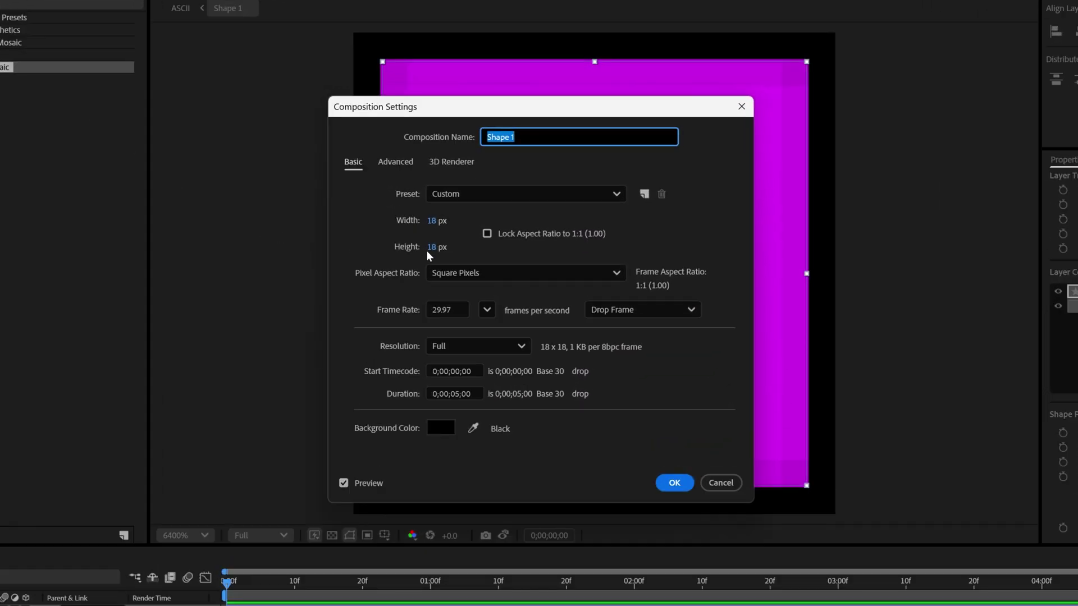
pyautogui.click(721, 483)
pyautogui.click(164, 311)
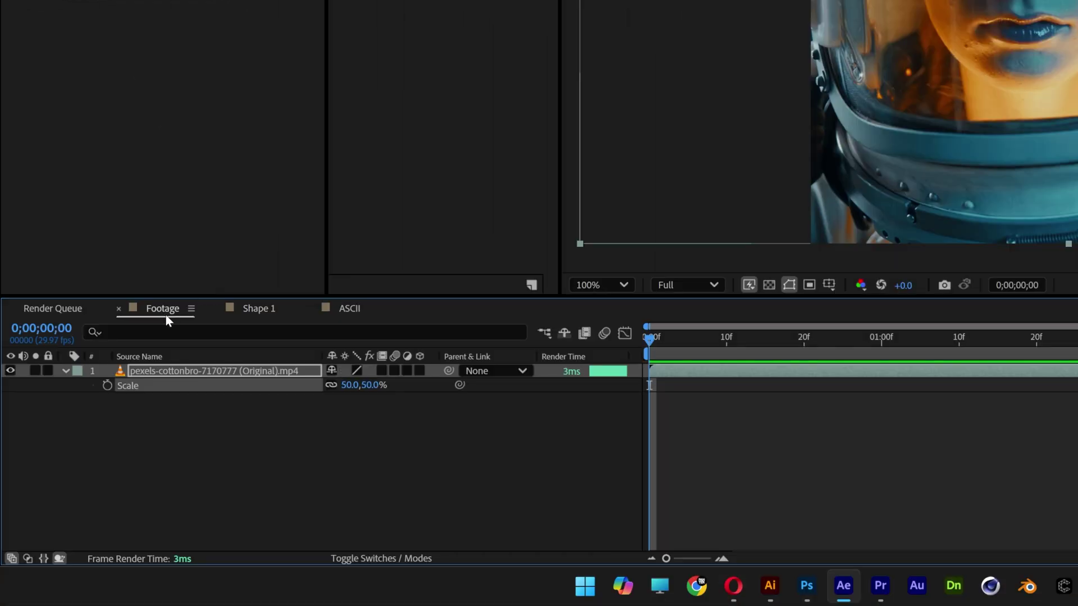
pyautogui.click(352, 311)
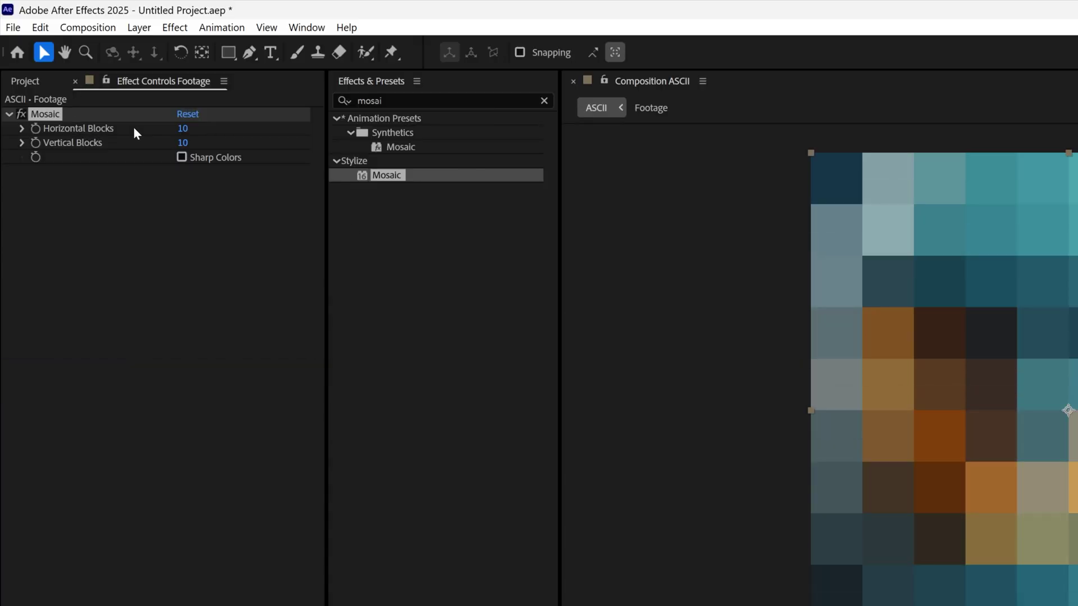
# - Set Mosaic Horizontal Blocks to 1080/18 (60) and Vertical Blocks to 60
pyautogui.click(184, 128)
pyautogui.write('108')
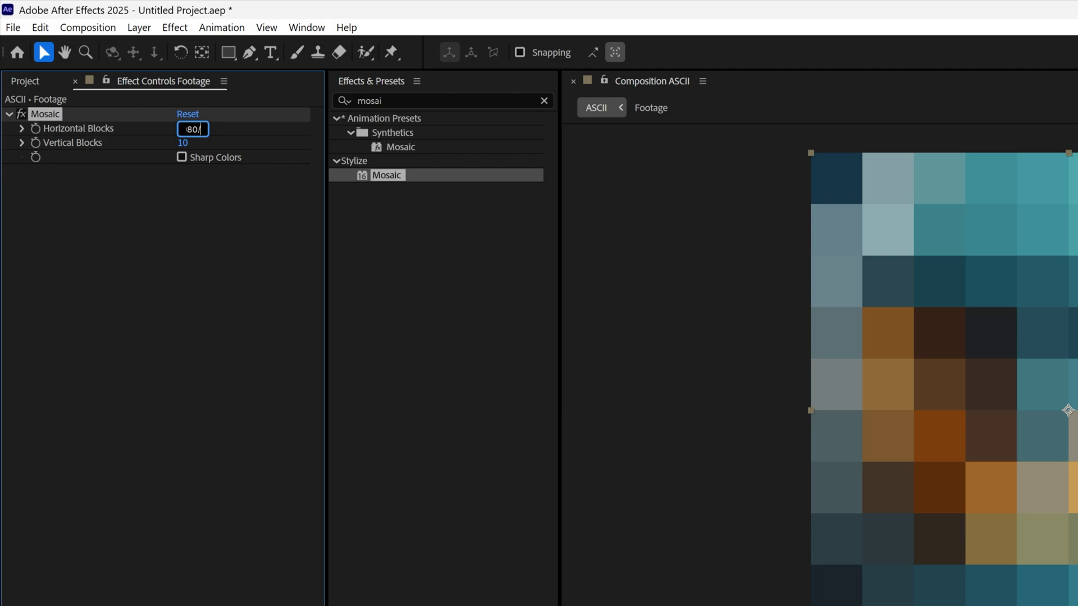
pyautogui.write('0/18')
pyautogui.press('Return')
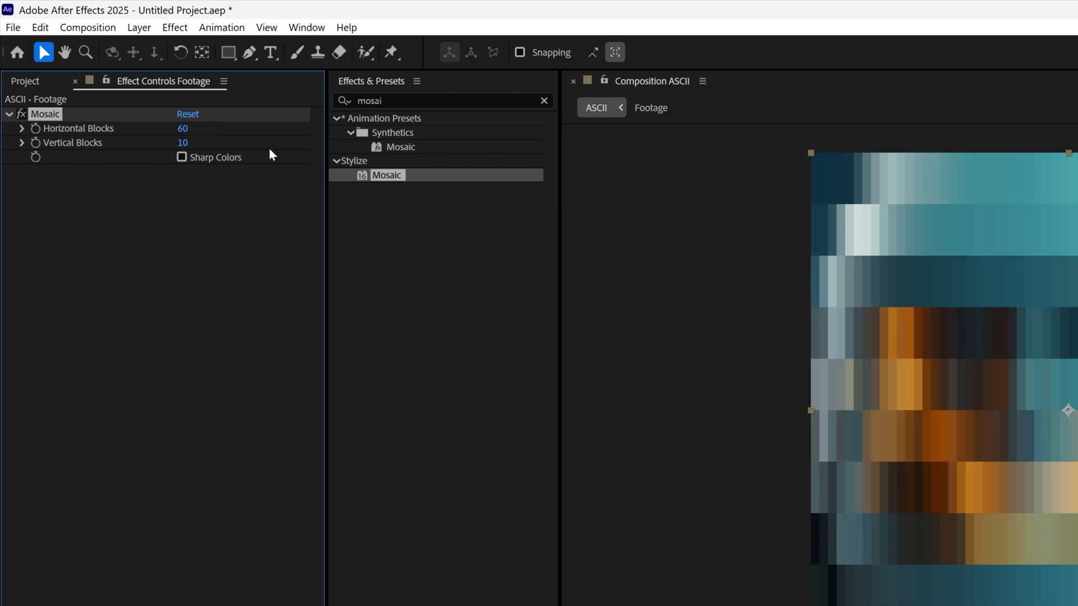
pyautogui.click(185, 129)
pyautogui.press('Return')
pyautogui.click(183, 142)
pyautogui.write('60')
pyautogui.press('Return')
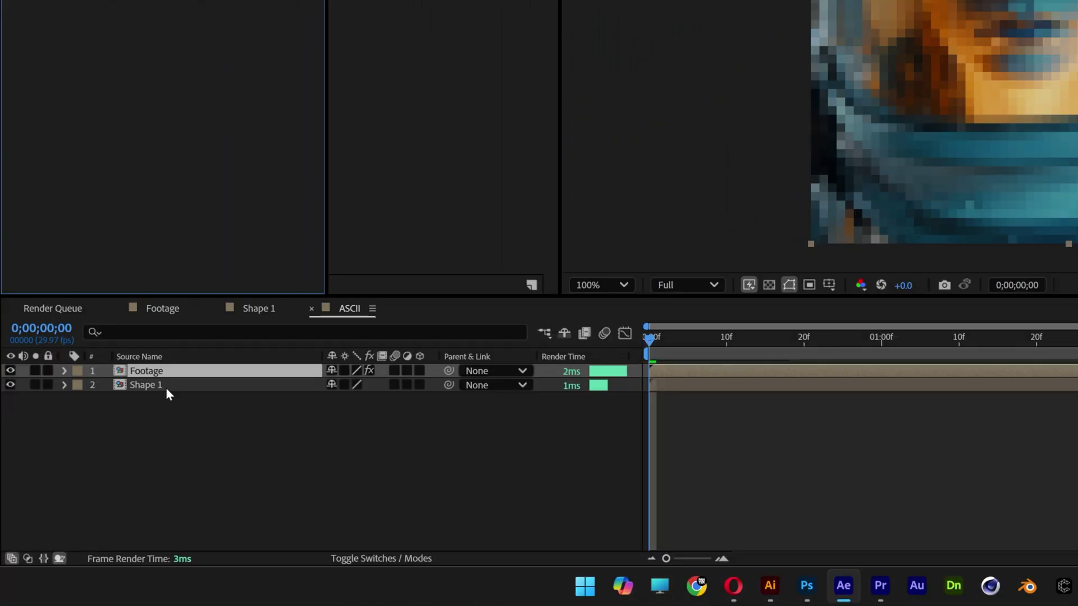
# - Move Shape 1 above Footage and left-align the magenta square to the composition
pyautogui.moveTo(97, 478); pyautogui.dragTo(98, 463)
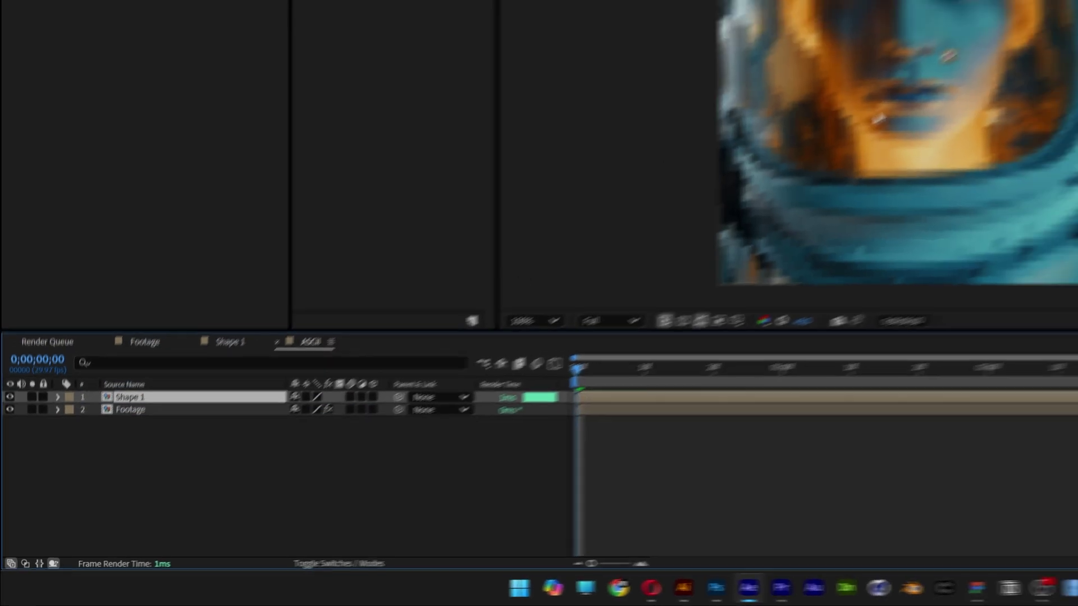
pyautogui.scroll(6, 1075, 74)
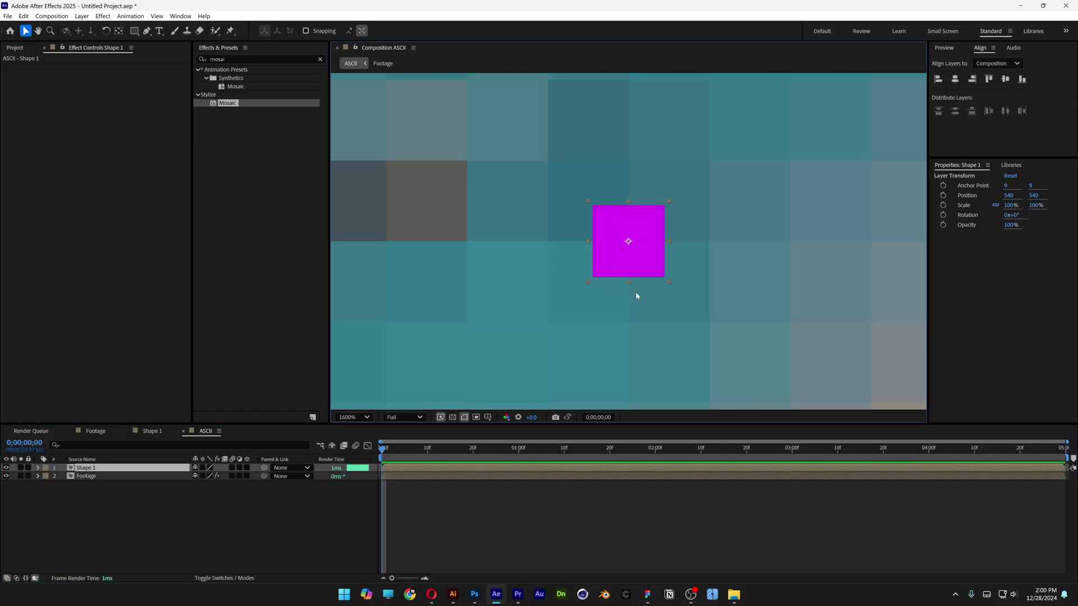
pyautogui.moveTo(637, 266); pyautogui.dragTo(597, 225)
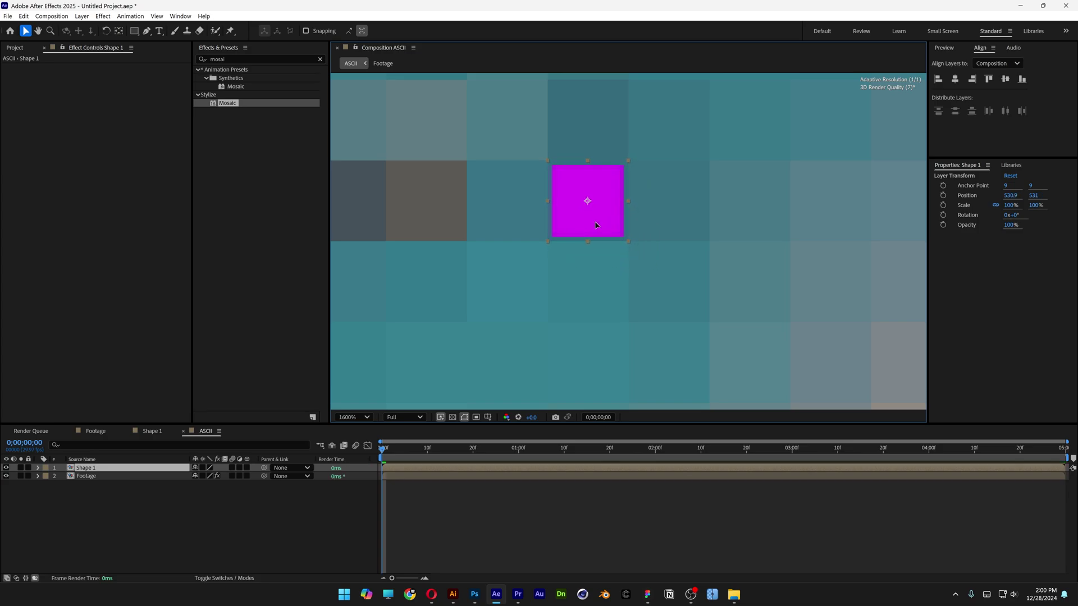
pyautogui.scroll(-8, 597, 226)
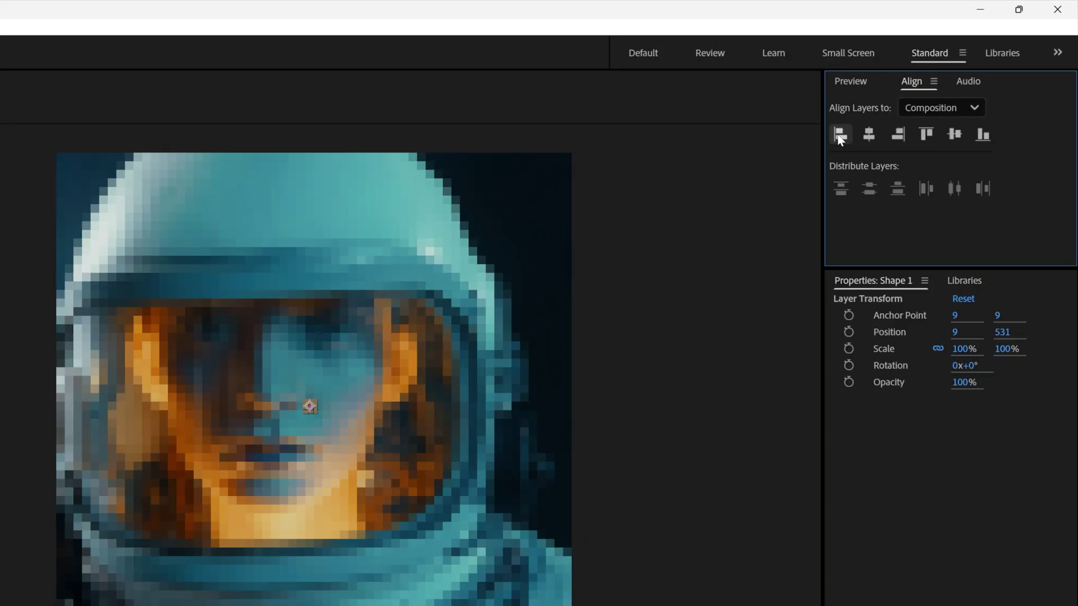
pyautogui.click(939, 80)
# - Top-align the square and apply CC RepeTile to the Shape 1 layer
pyautogui.click(927, 135)
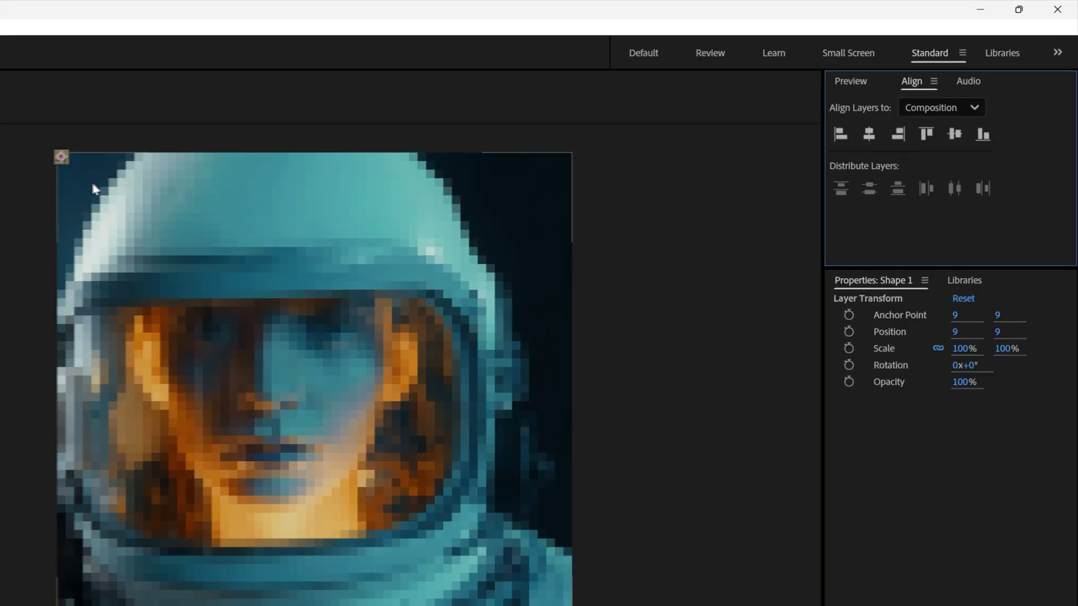
pyautogui.scroll(4, 534, 553)
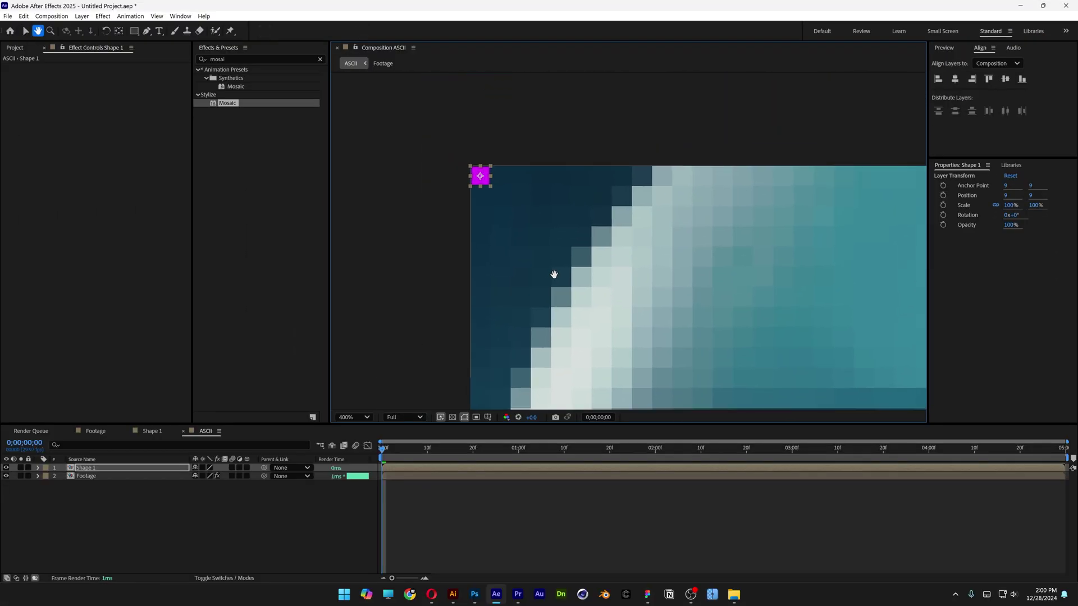
pyautogui.scroll(1, 454, 177)
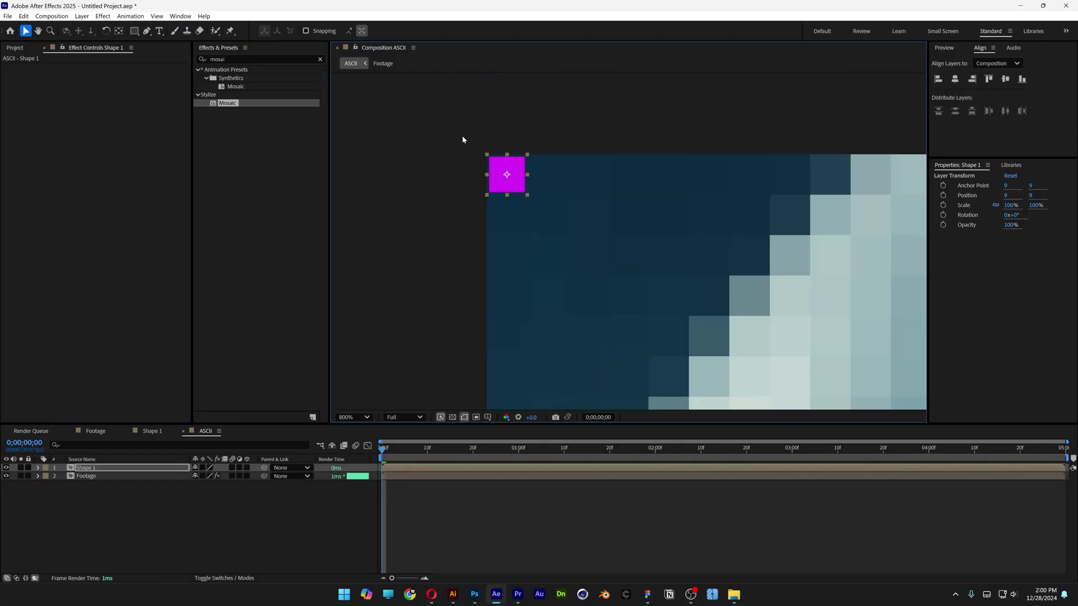
pyautogui.doubleClick(246, 59)
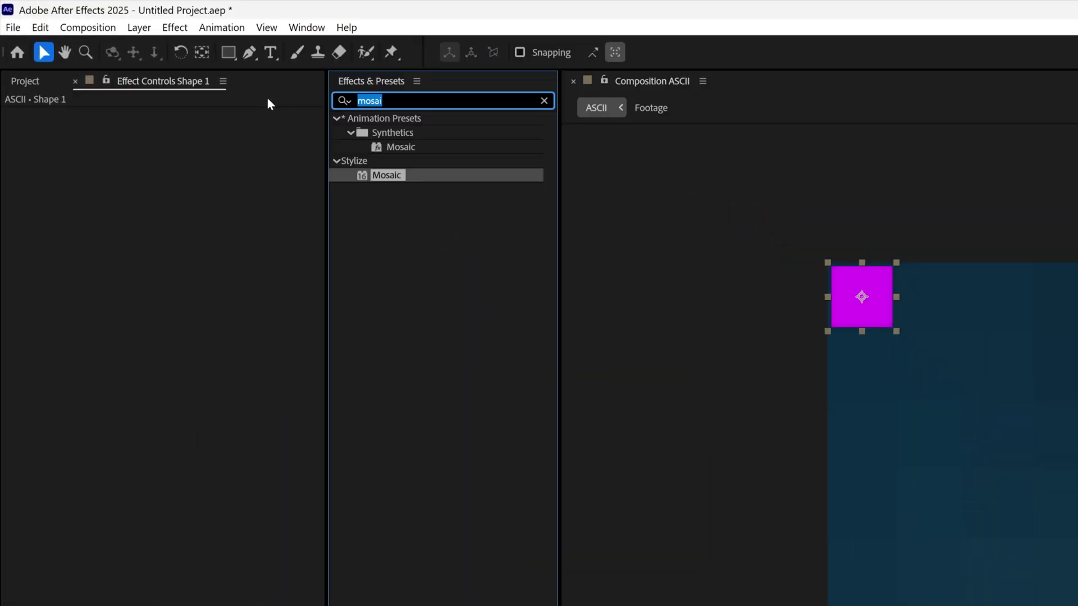
pyautogui.write('repet')
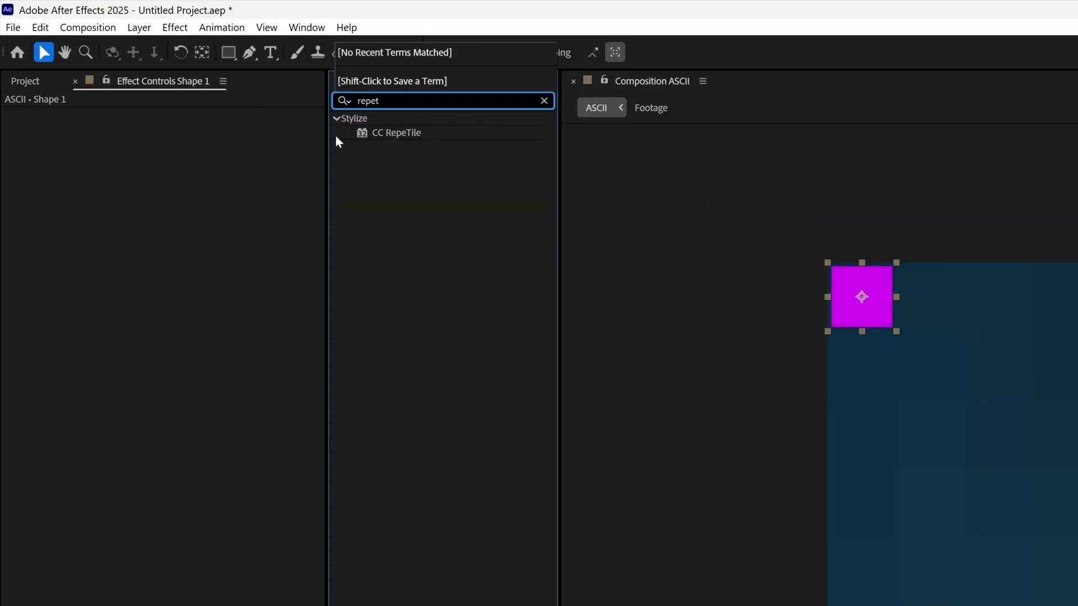
pyautogui.moveTo(399, 133); pyautogui.dragTo(202, 605)
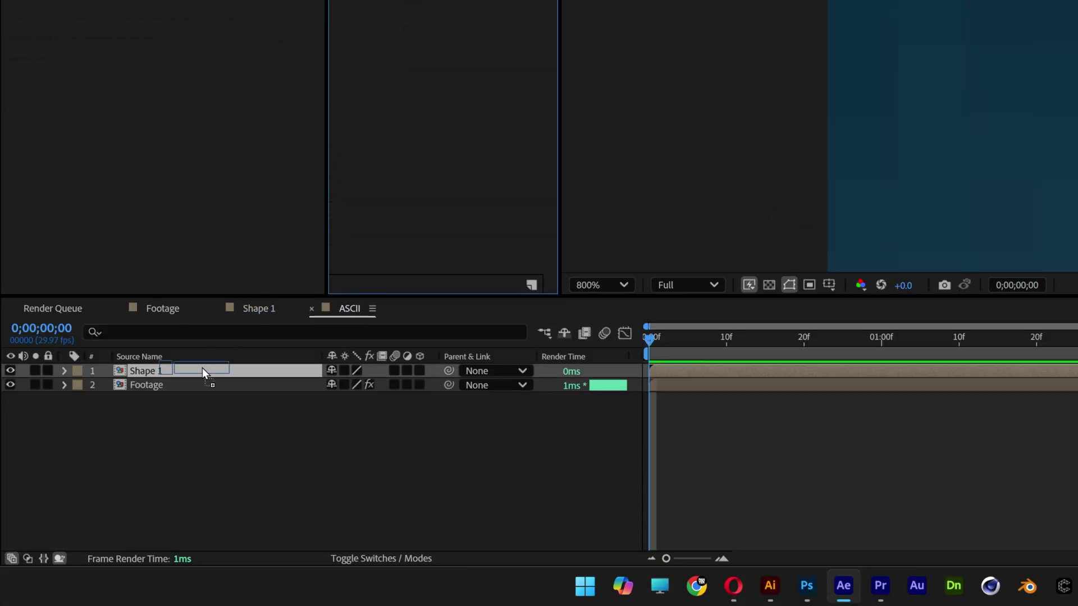
pyautogui.moveTo(203, 368); pyautogui.dragTo(201, 367)
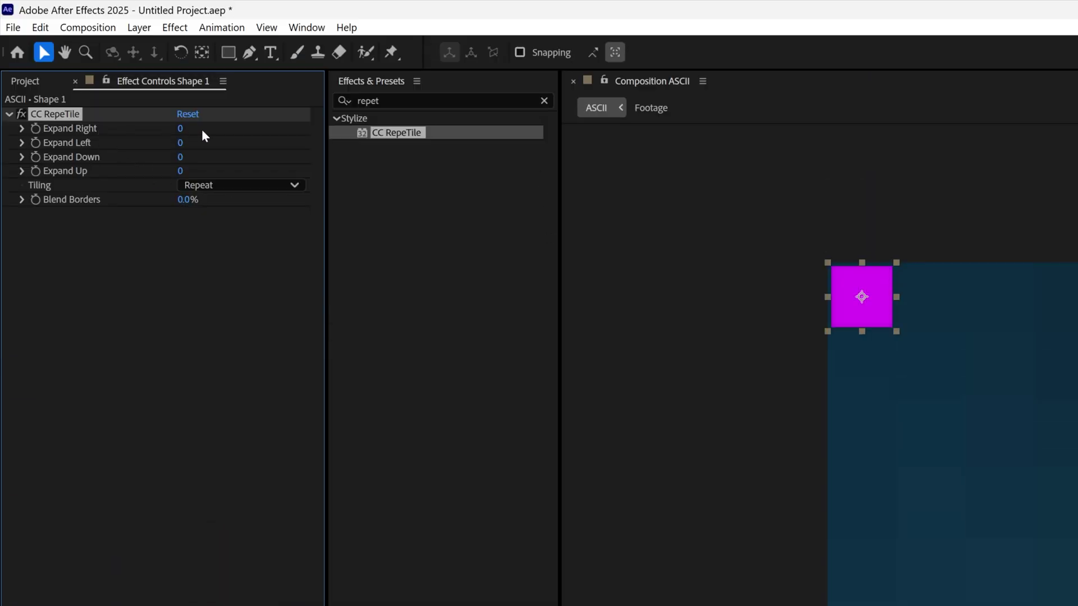
# - Set CC RepeTile Expand Right and Expand Down both to 1062
pyautogui.moveTo(183, 127); pyautogui.dragTo(211, 135)
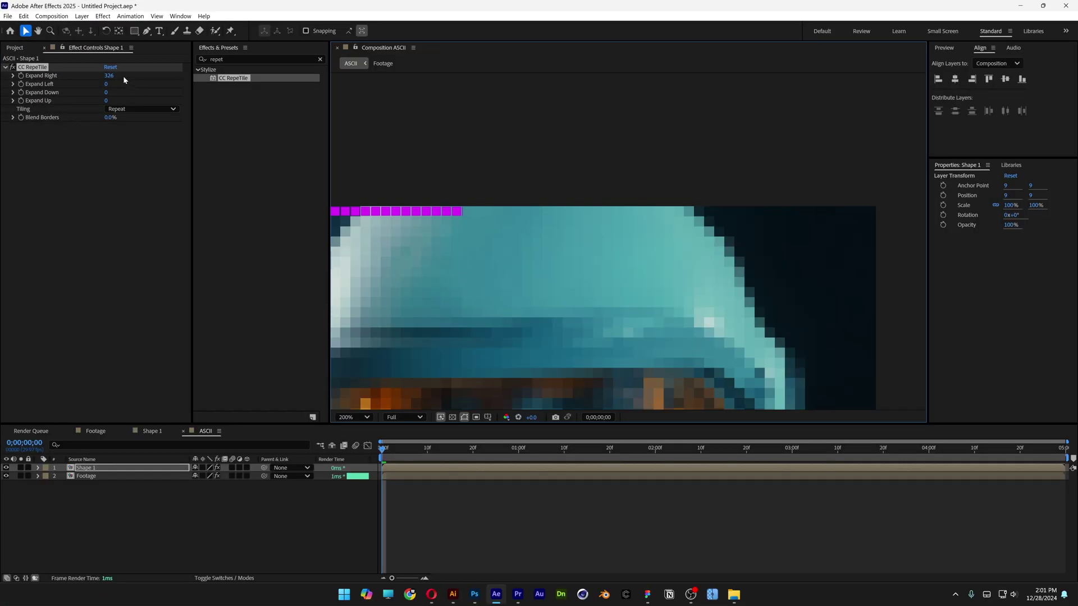
pyautogui.moveTo(124, 80); pyautogui.dragTo(474, 88)
pyautogui.scroll(3, 631, 222)
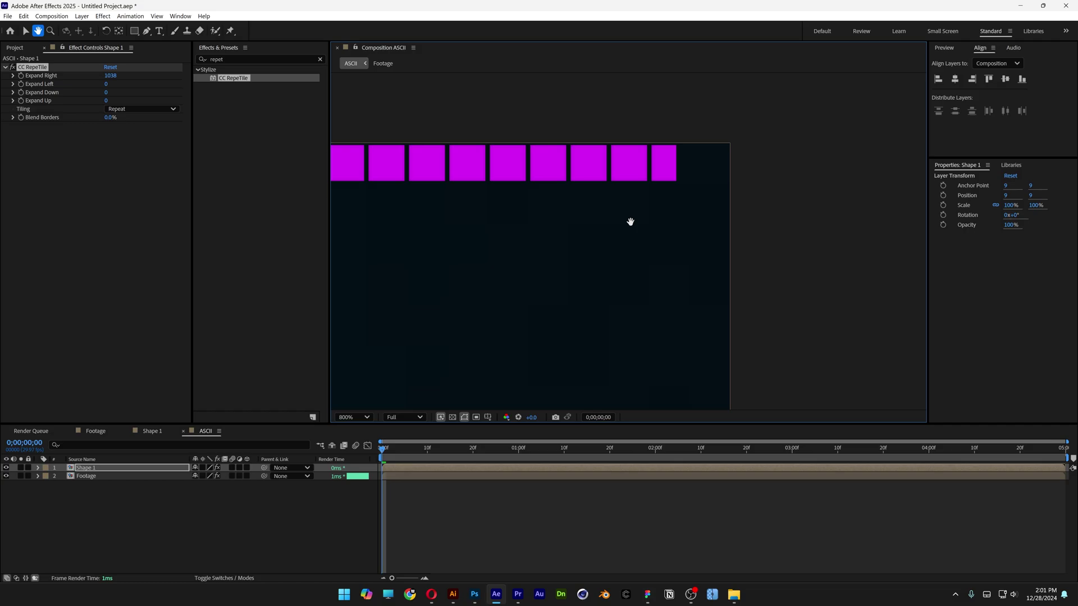
pyautogui.moveTo(109, 76); pyautogui.dragTo(113, 78)
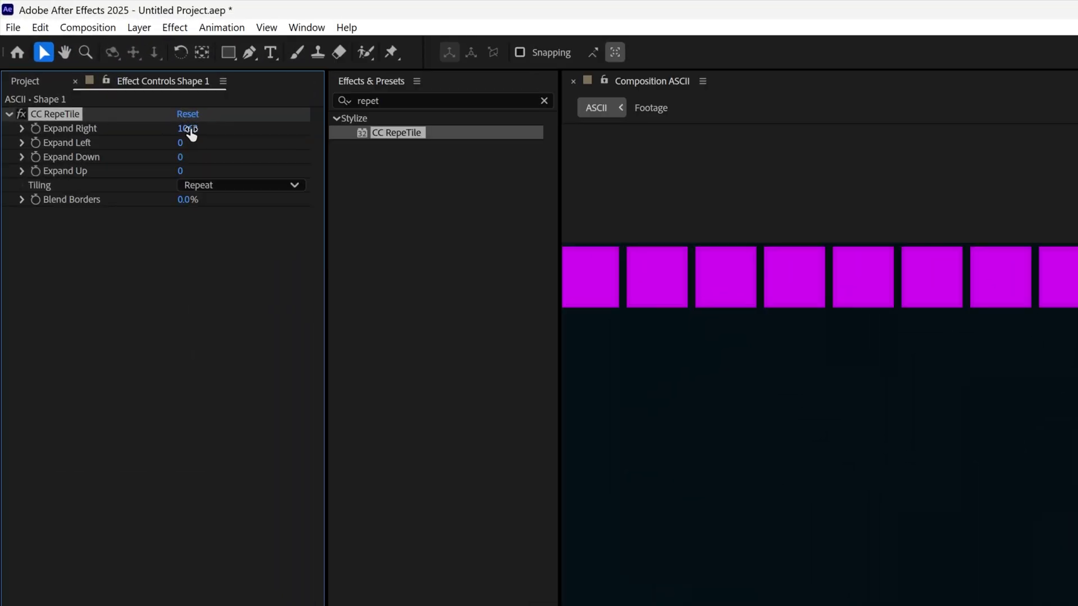
pyautogui.click(190, 130)
pyautogui.press('Return')
pyautogui.click(180, 157)
pyautogui.write('1062')
pyautogui.press('Return')
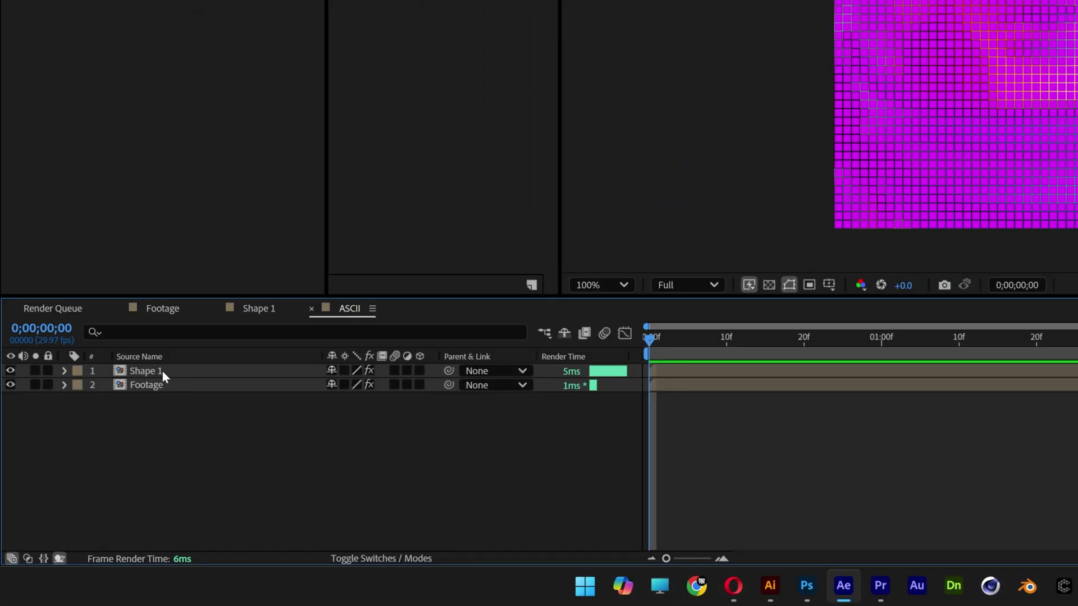
# - Move Shape 1 below Footage and set Footage as its Alpha track matte
pyautogui.click(96, 468)
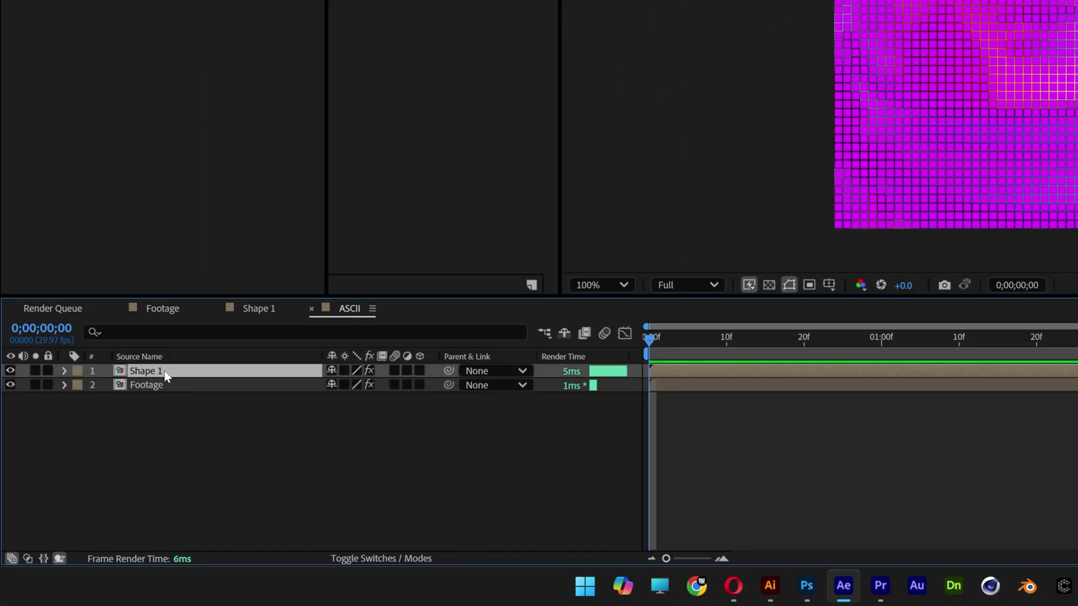
pyautogui.moveTo(187, 375); pyautogui.dragTo(183, 399)
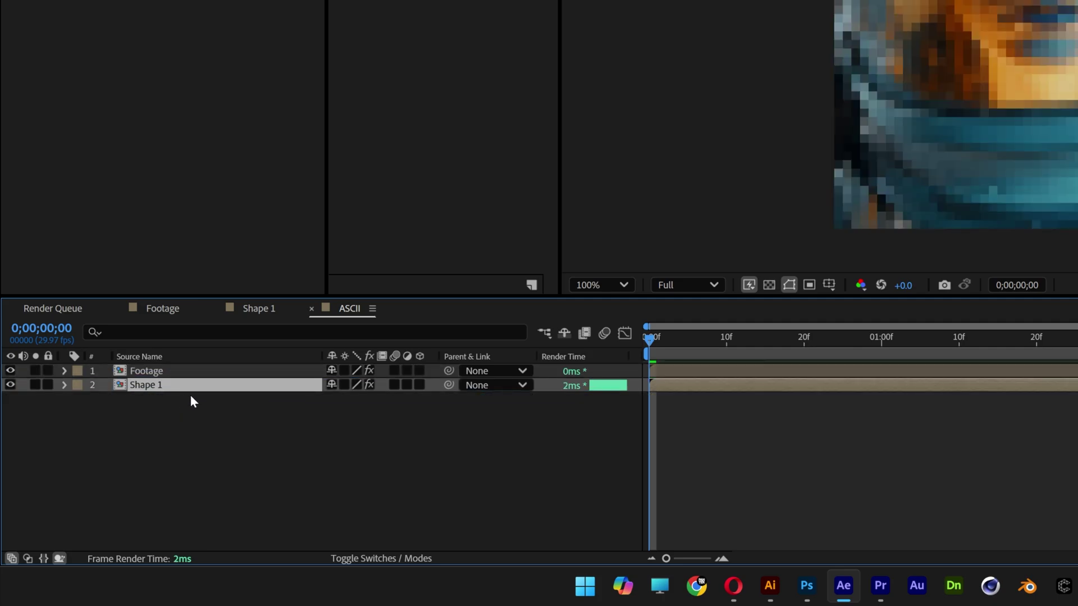
pyautogui.click(383, 558)
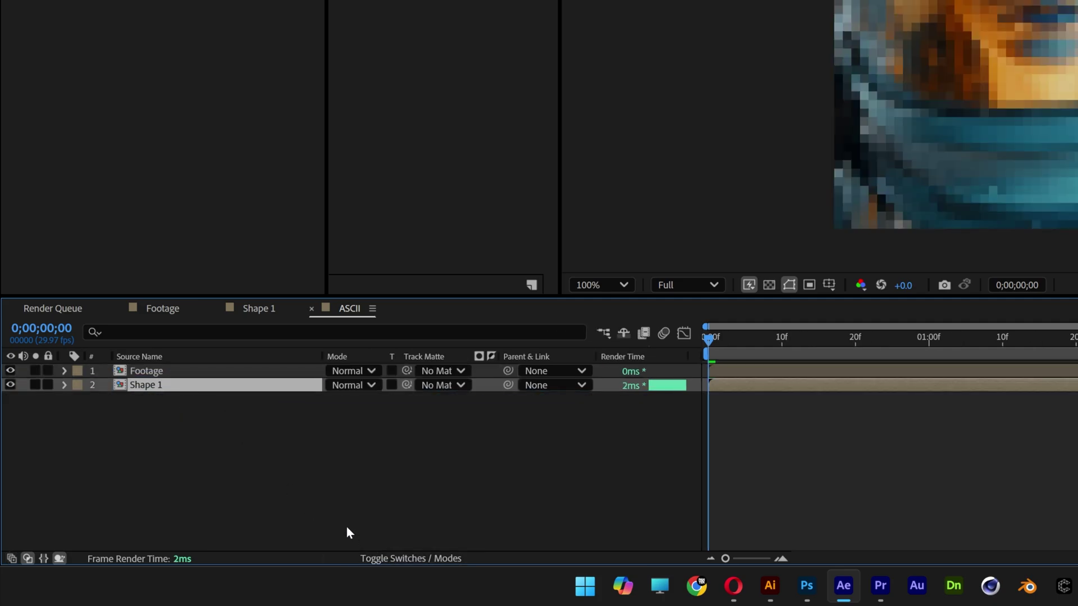
pyautogui.click(453, 387)
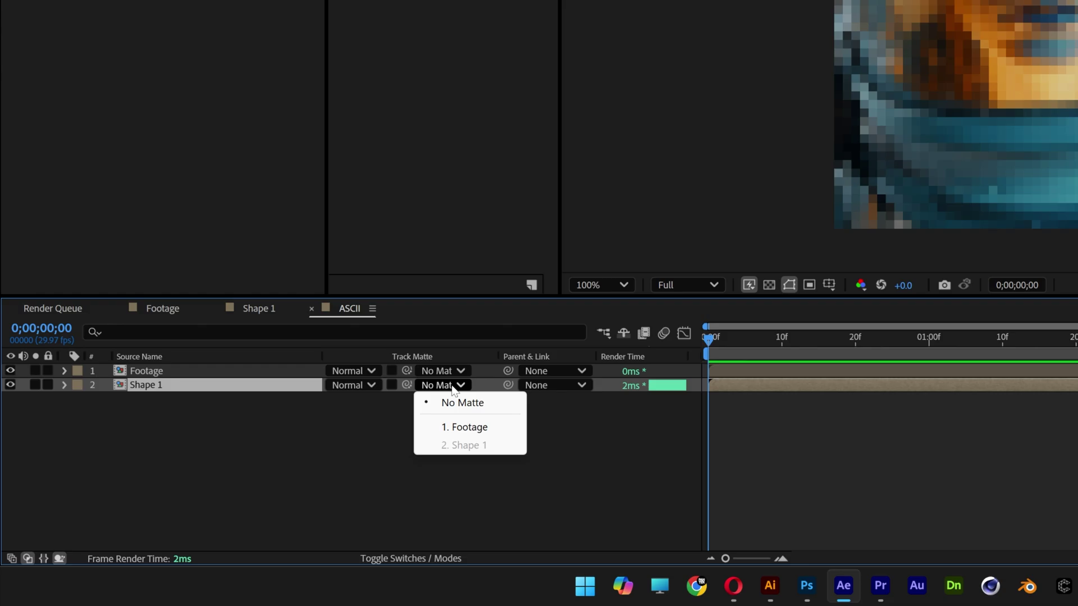
pyautogui.click(491, 426)
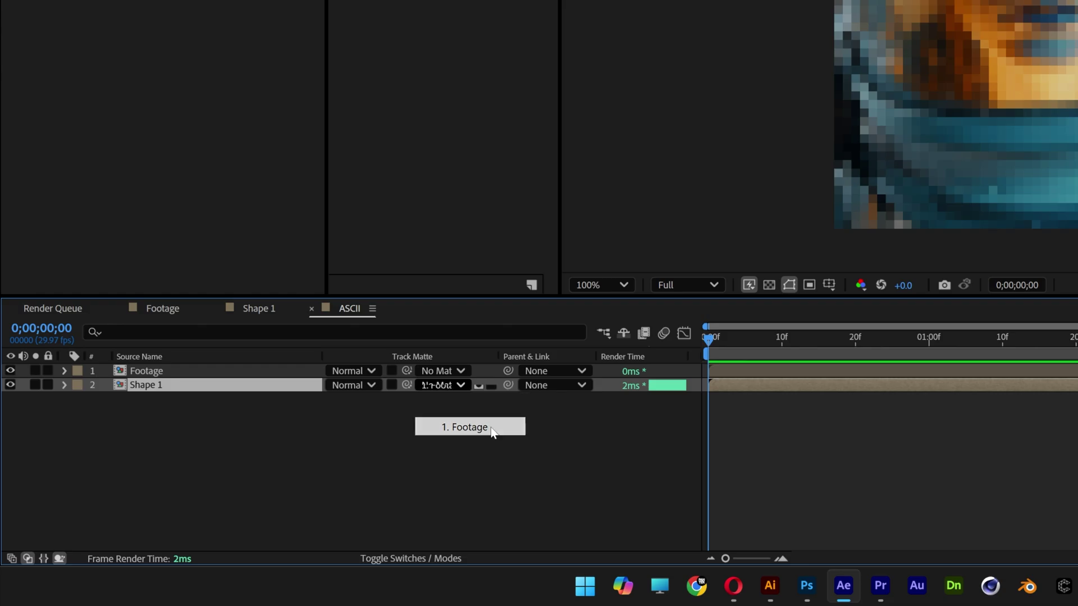
pyautogui.click(479, 386)
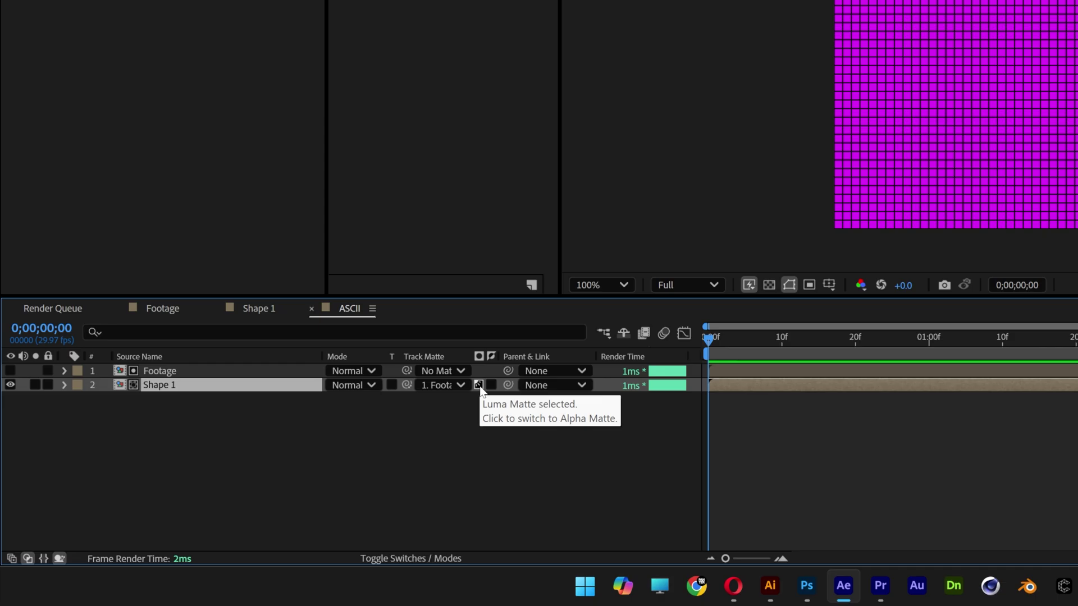
pyautogui.click(479, 387)
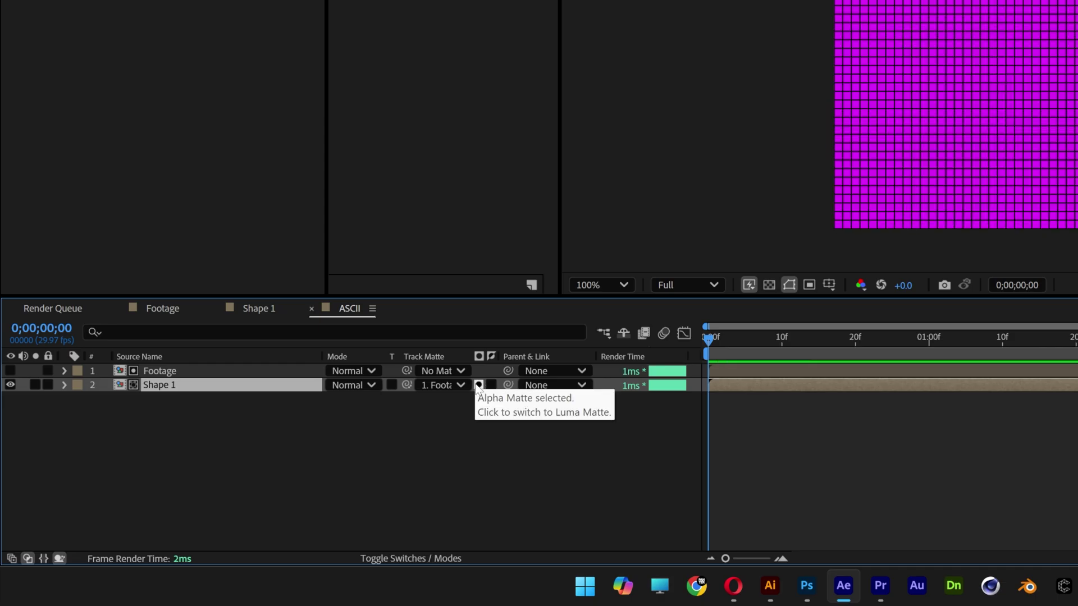
pyautogui.click(200, 378)
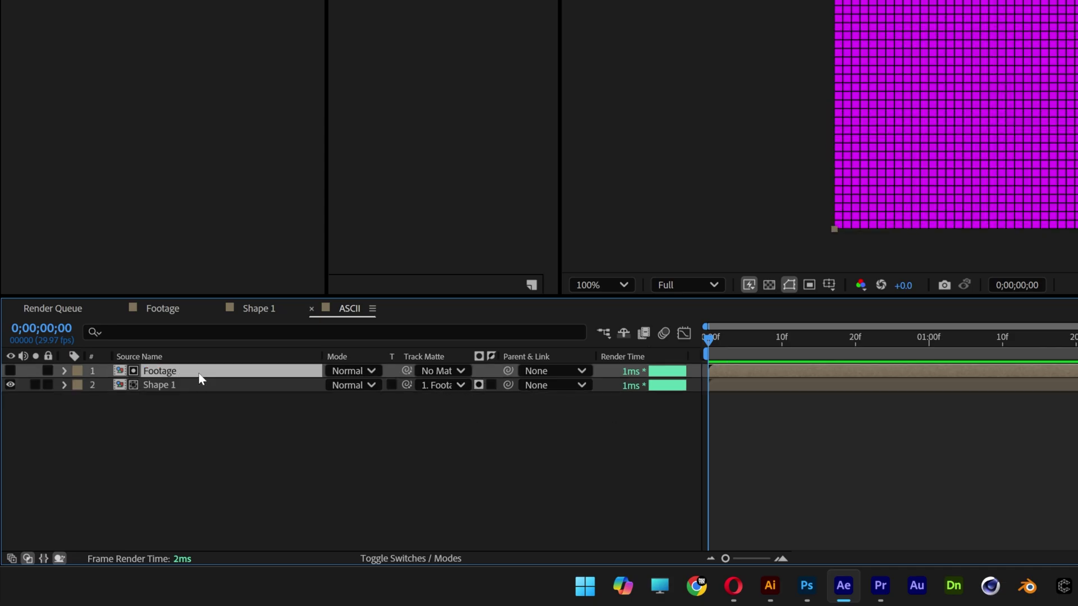
pyautogui.click(397, 103)
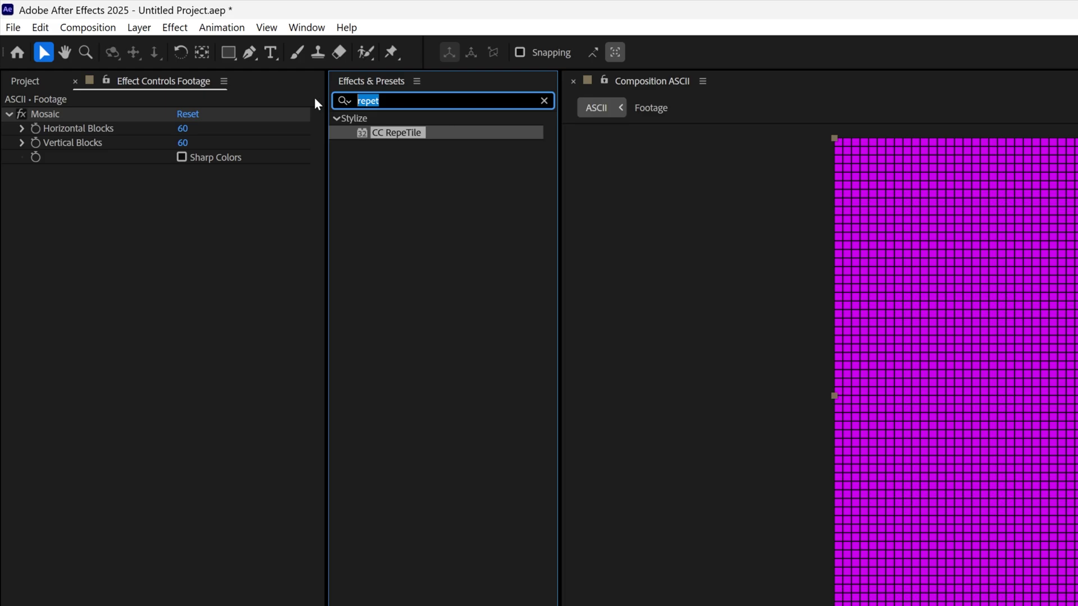
# - Apply Extract to the Footage layer with the black point raised to about 170
pyautogui.write('extract')
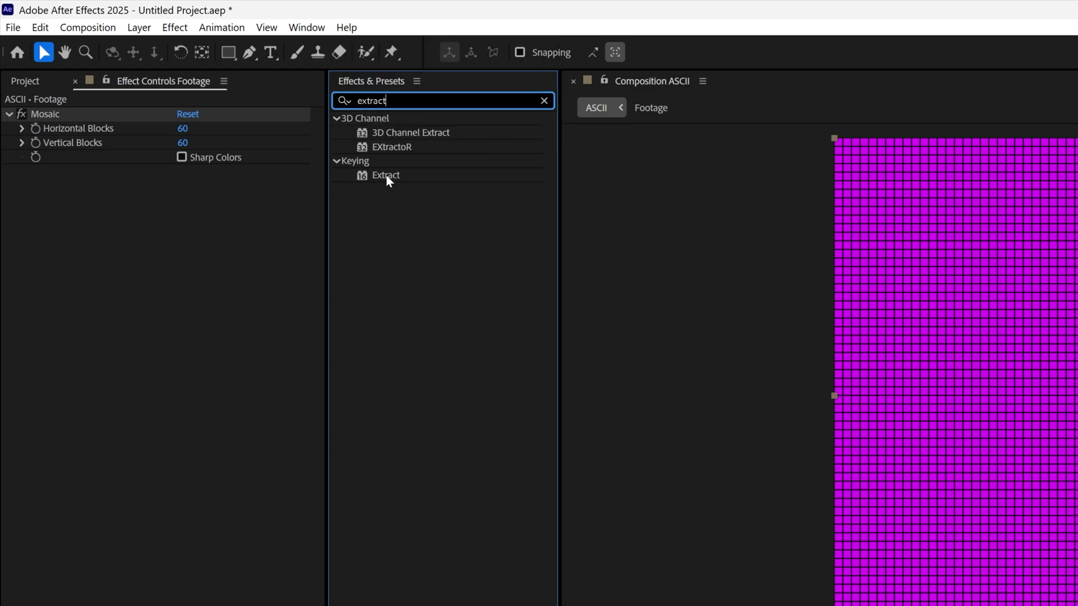
pyautogui.moveTo(388, 177); pyautogui.dragTo(155, 251)
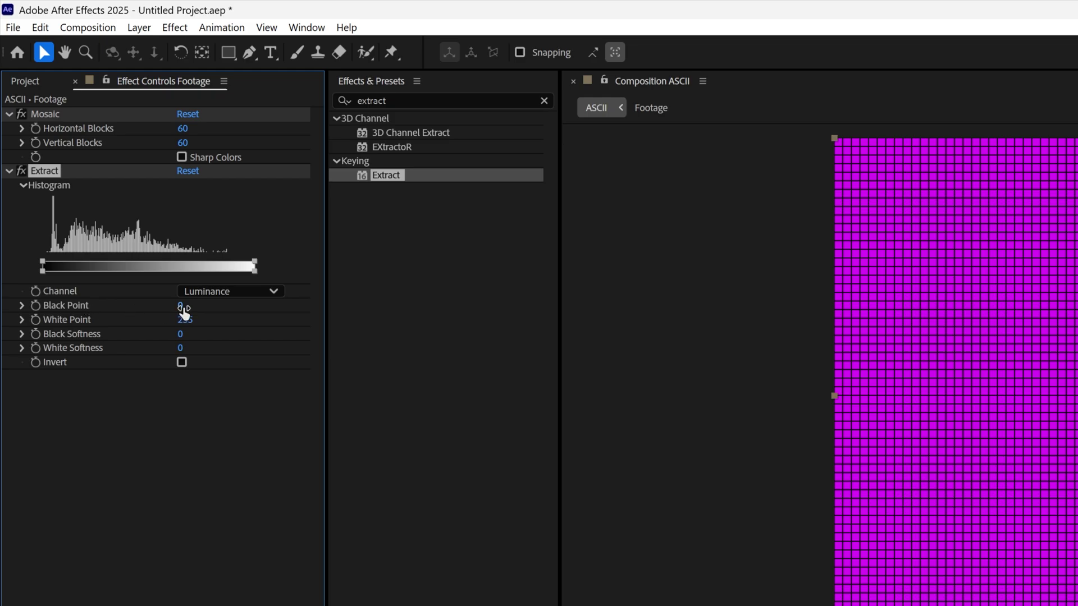
pyautogui.moveTo(180, 306); pyautogui.dragTo(227, 305)
pyautogui.moveTo(134, 179); pyautogui.dragTo(132, 179)
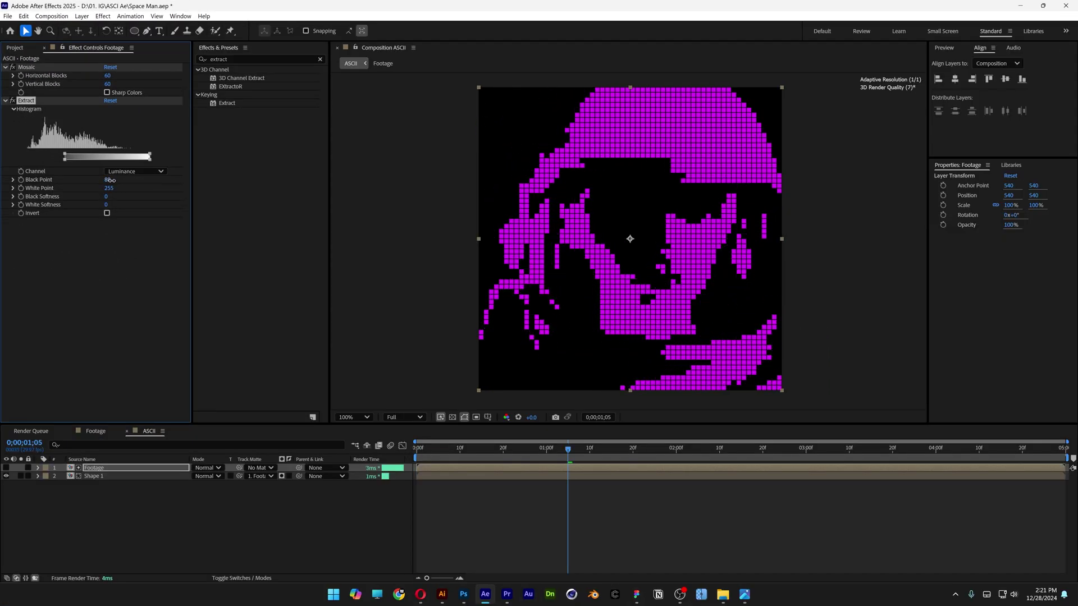
pyautogui.moveTo(111, 180); pyautogui.dragTo(147, 176)
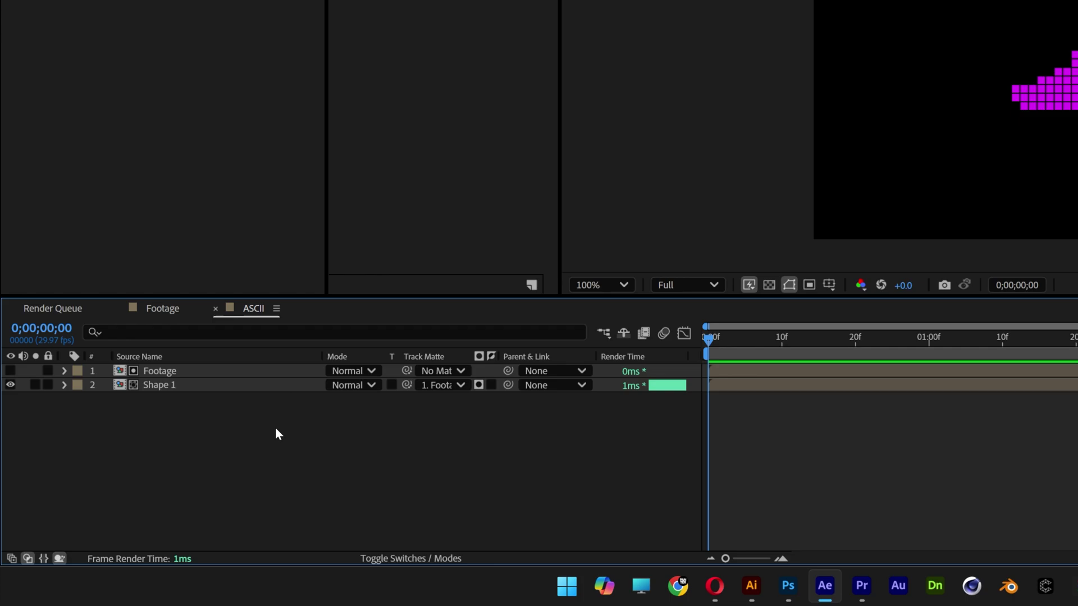
# - Duplicate the Footage and Shape 1 pair and move the copies above the originals
pyautogui.moveTo(277, 560); pyautogui.dragTo(162, 488)
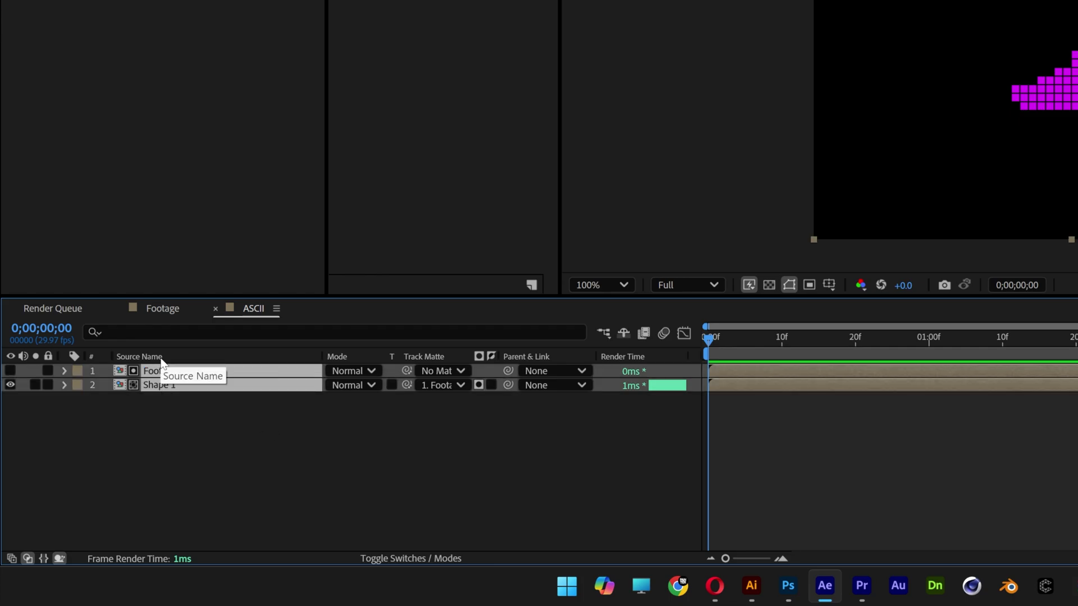
pyautogui.hotkey('ctrl', 'd')
pyautogui.moveTo(169, 401); pyautogui.dragTo(171, 385)
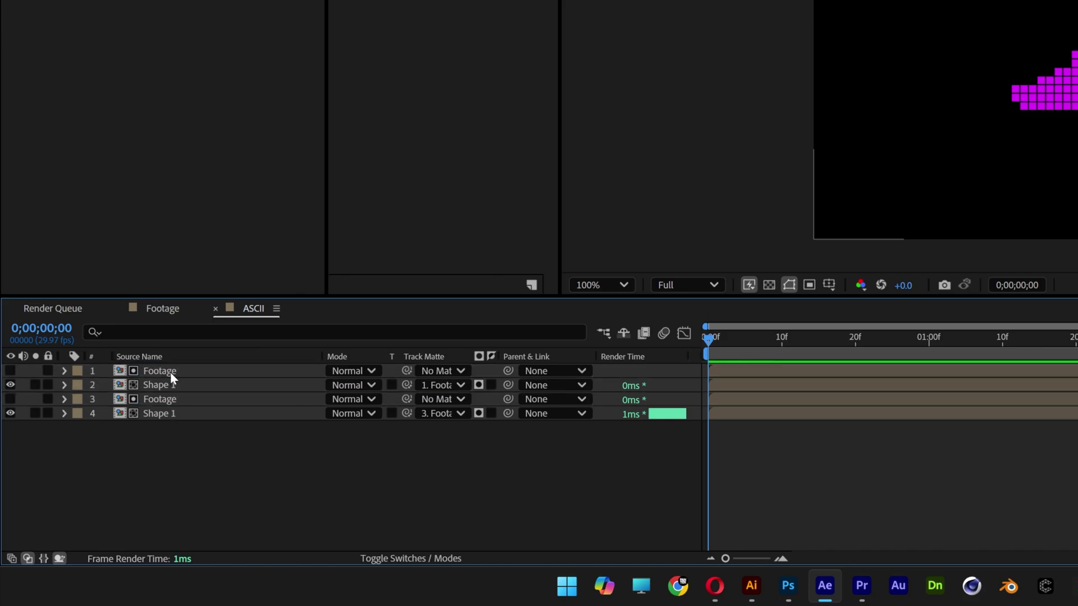
# - Set the top Footage layer's Extract to Black Point 120 and White Point 169
pyautogui.click(170, 371)
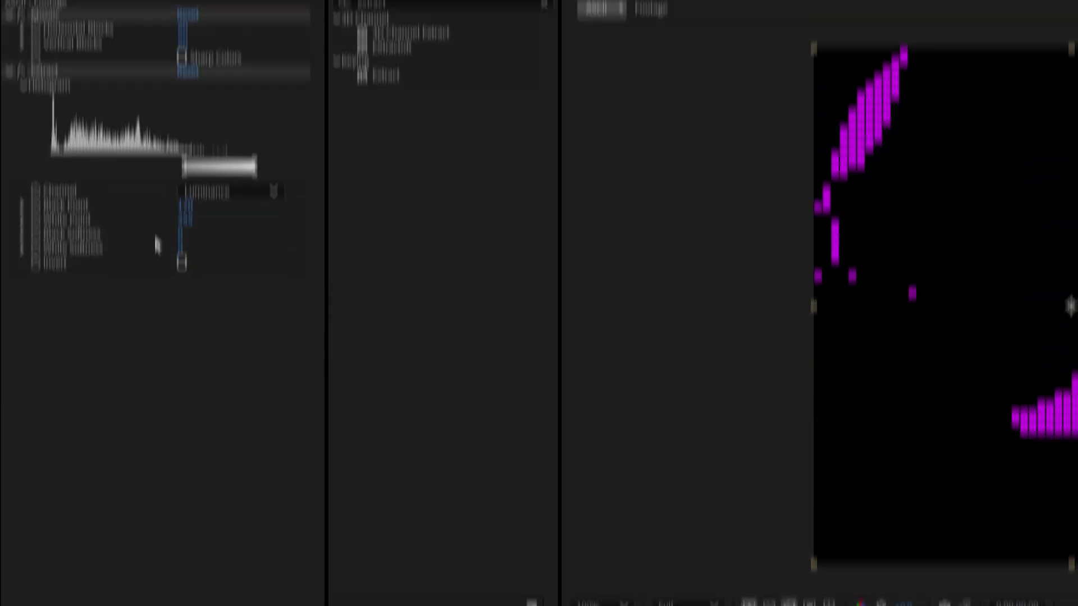
pyautogui.moveTo(189, 316)
pyautogui.mouseDown()
pyautogui.moveTo(164, 309)
pyautogui.moveTo(180, 307)
pyautogui.mouseUp()
pyautogui.click(189, 306)
pyautogui.write('120')
pyautogui.press('Return')
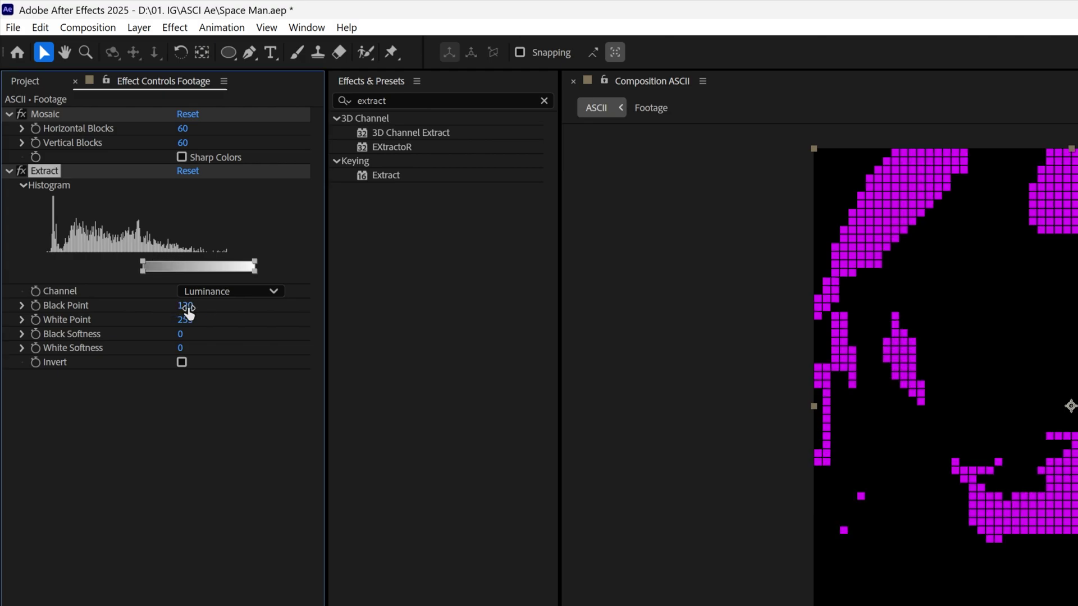
pyautogui.click(185, 321)
pyautogui.write('169')
pyautogui.press('Return')
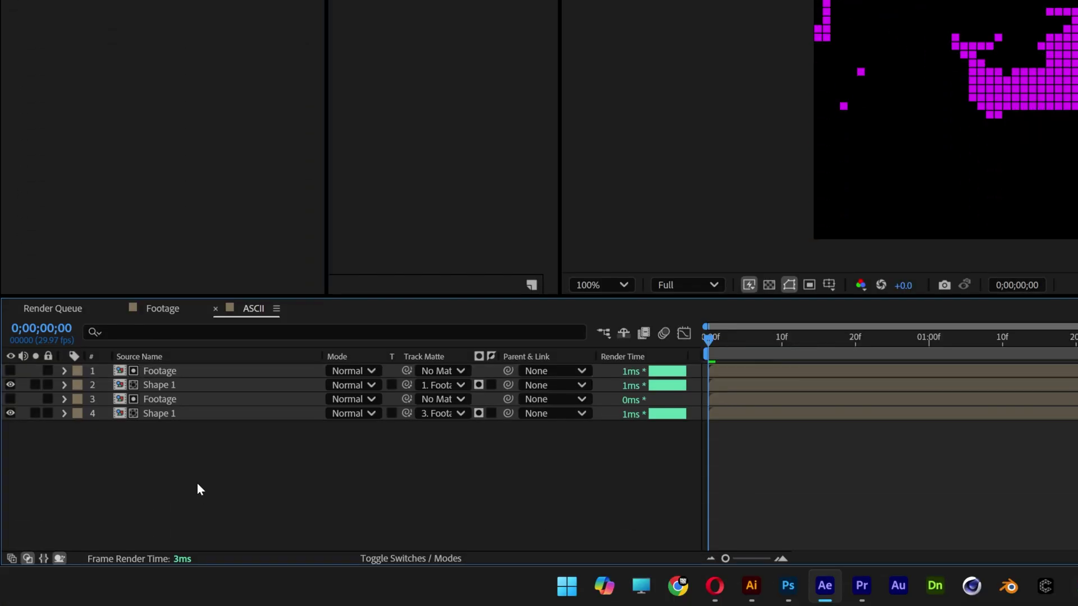
# - Duplicate the Footage/Shape 1 pair to the top and set its Extract to 75/119
pyautogui.click(167, 385)
pyautogui.keyDown('shift'); pyautogui.click(181, 373); pyautogui.keyUp('shift')
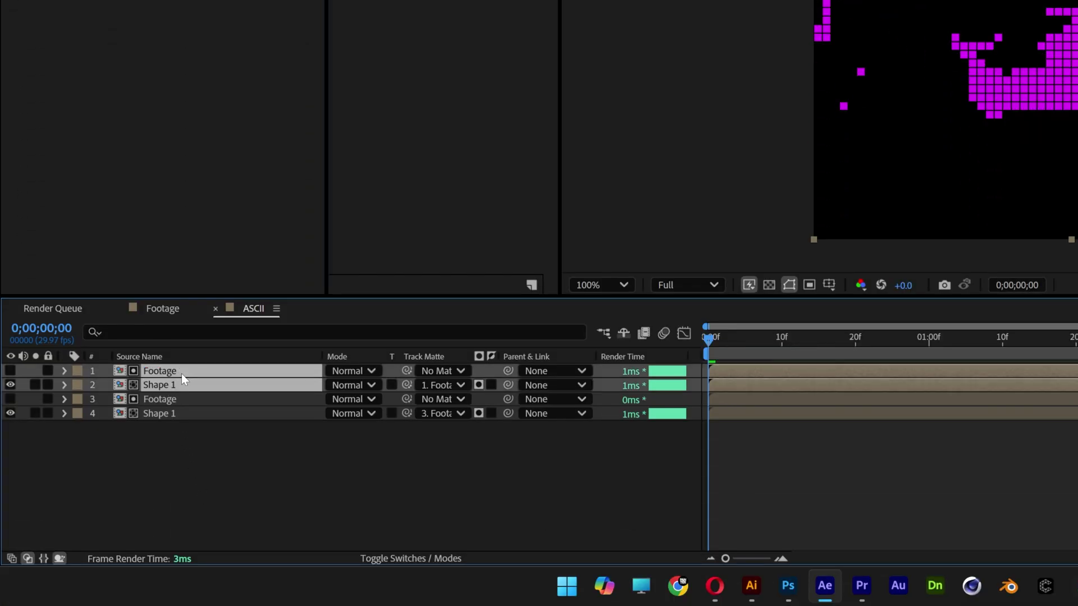
pyautogui.hotkey('ctrl', 'd')
pyautogui.moveTo(169, 399); pyautogui.dragTo(170, 383)
pyautogui.click(187, 458)
pyautogui.click(173, 371)
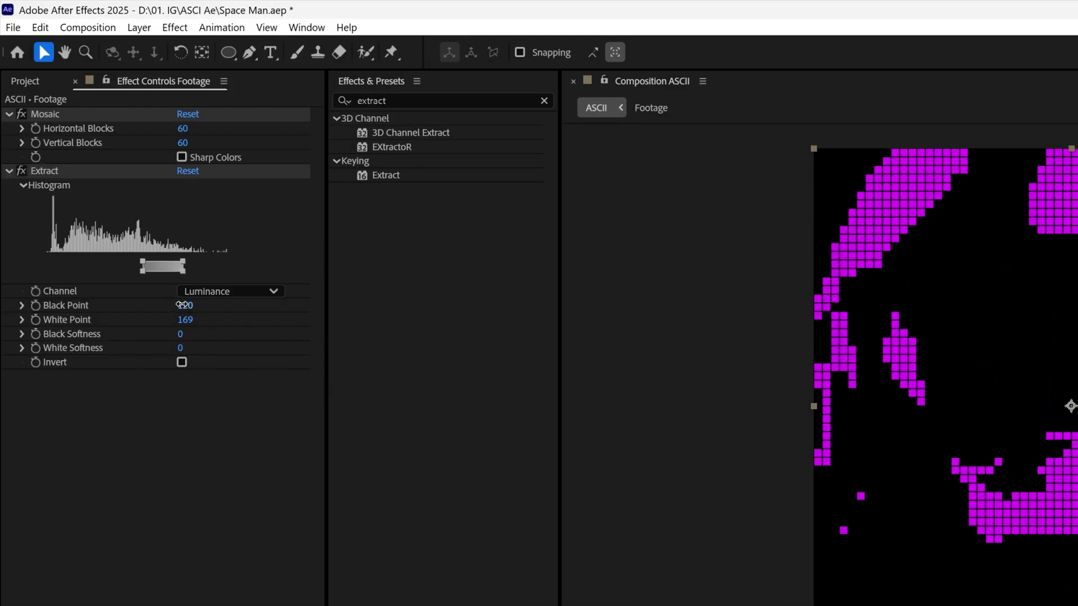
pyautogui.click(182, 305)
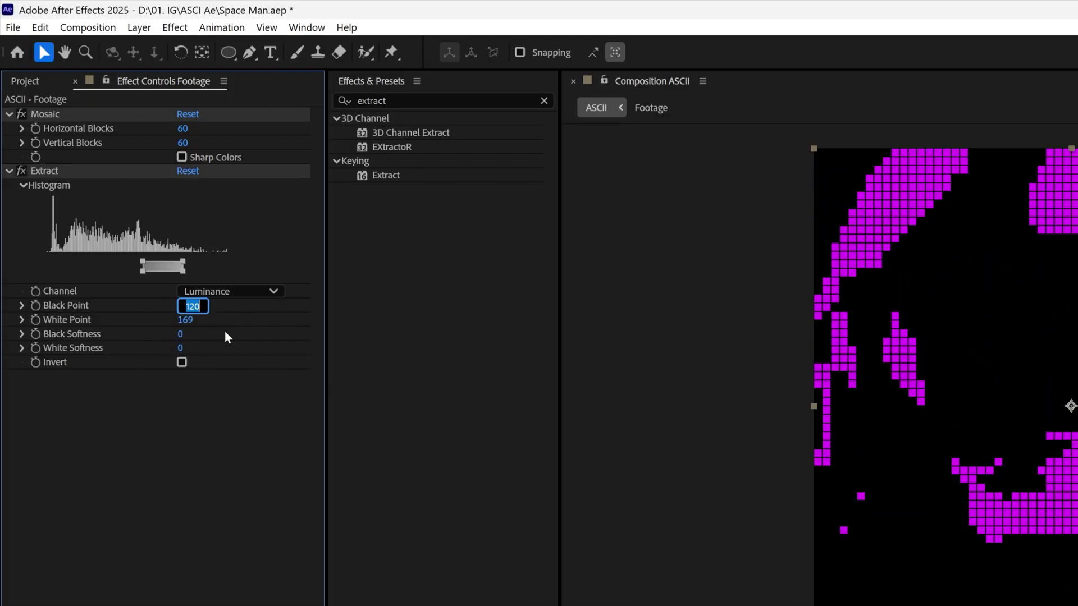
pyautogui.write('75')
pyautogui.press('Return')
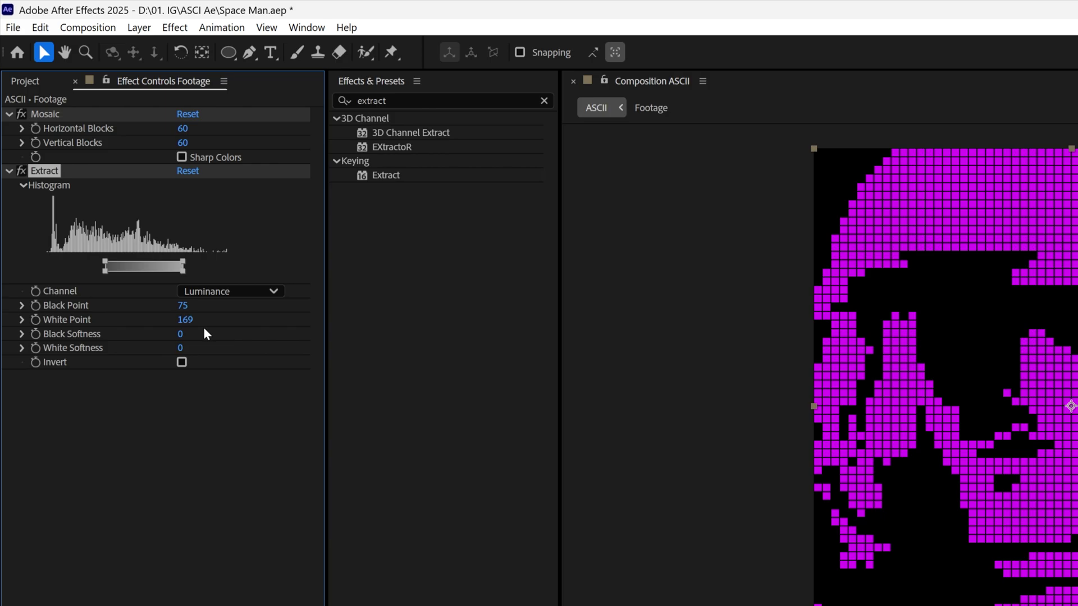
pyautogui.click(187, 320)
pyautogui.write('00')
pyautogui.press('Return')
# - Duplicate the top pair again and set the new Footage Extract to 38/99
pyautogui.click(175, 386)
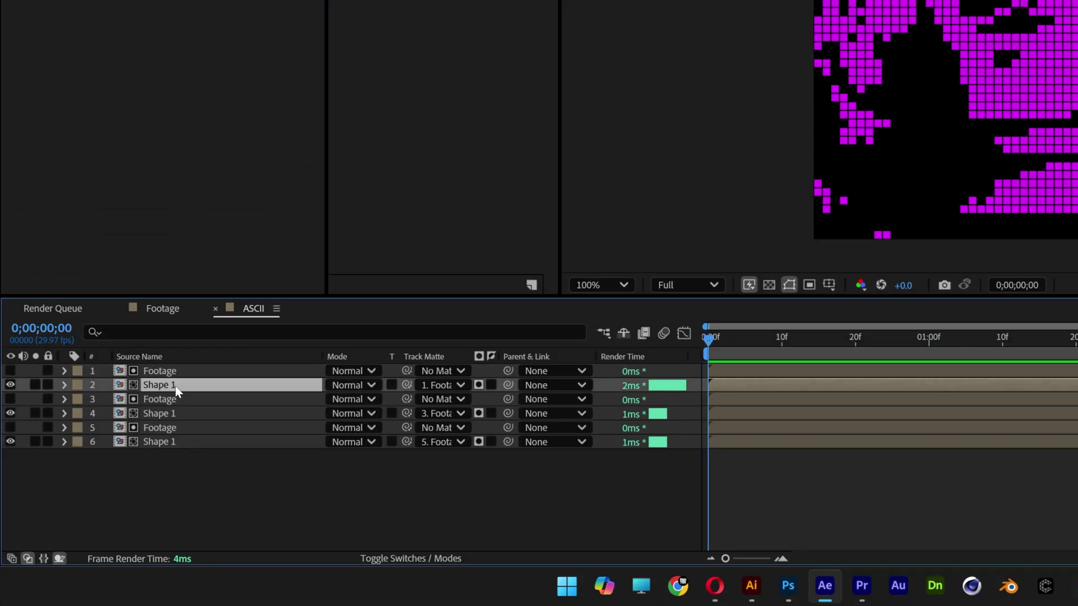
pyautogui.keyDown('ctrl'); pyautogui.click(179, 372); pyautogui.keyUp('ctrl')
pyautogui.hotkey('ctrl', 'd')
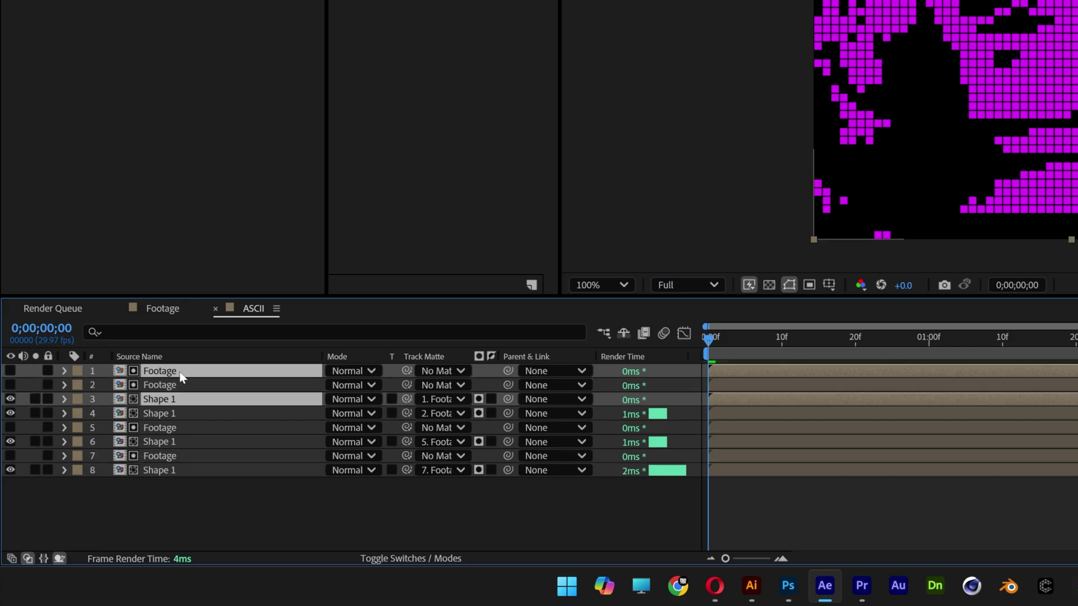
pyautogui.moveTo(172, 374); pyautogui.dragTo(176, 383)
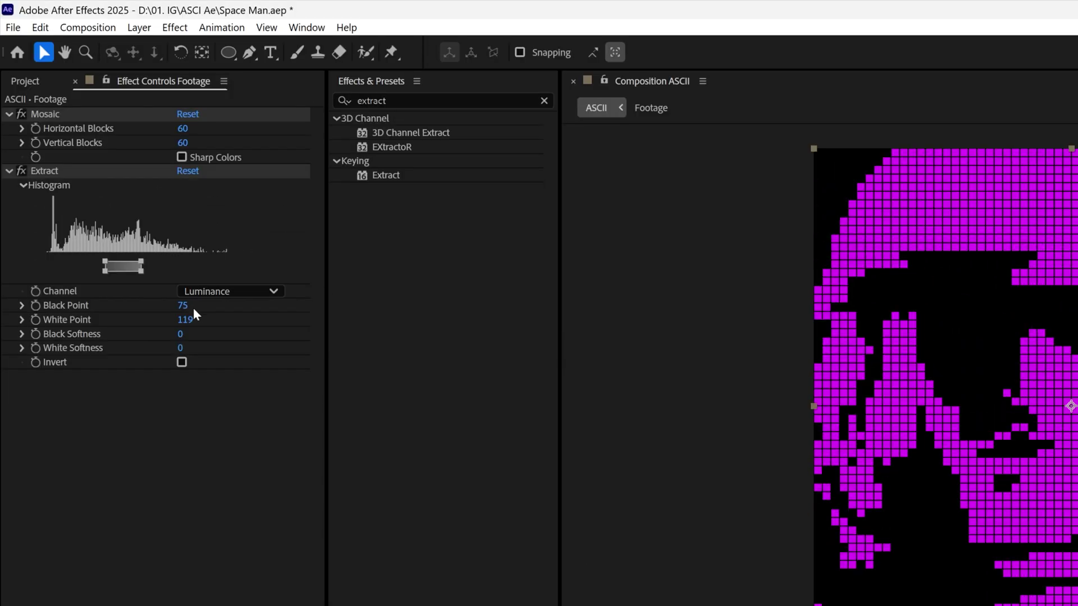
pyautogui.click(191, 307)
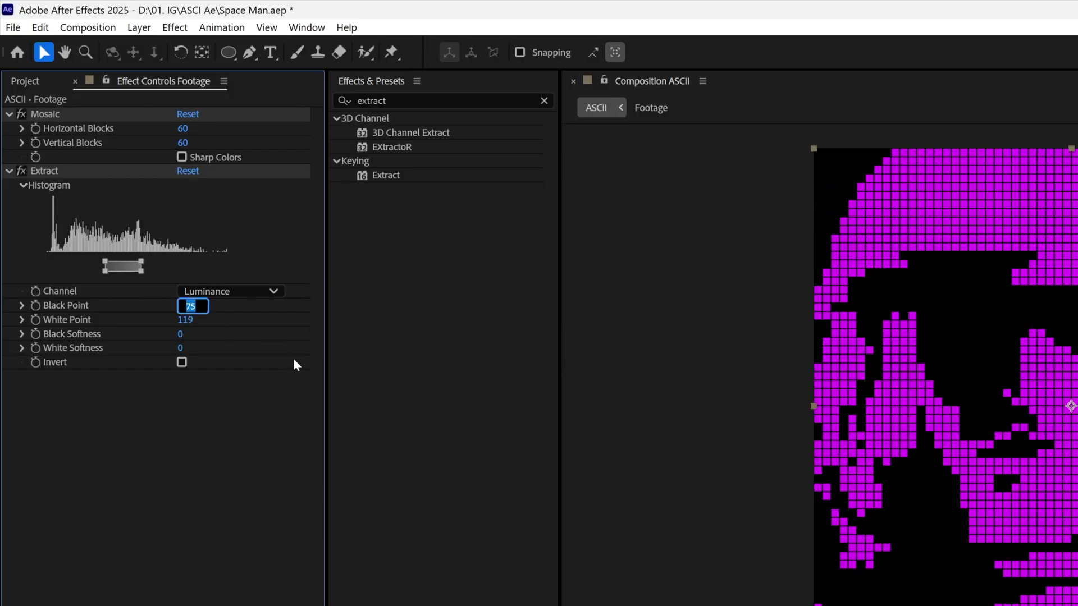
pyautogui.write('38')
pyautogui.press('Return')
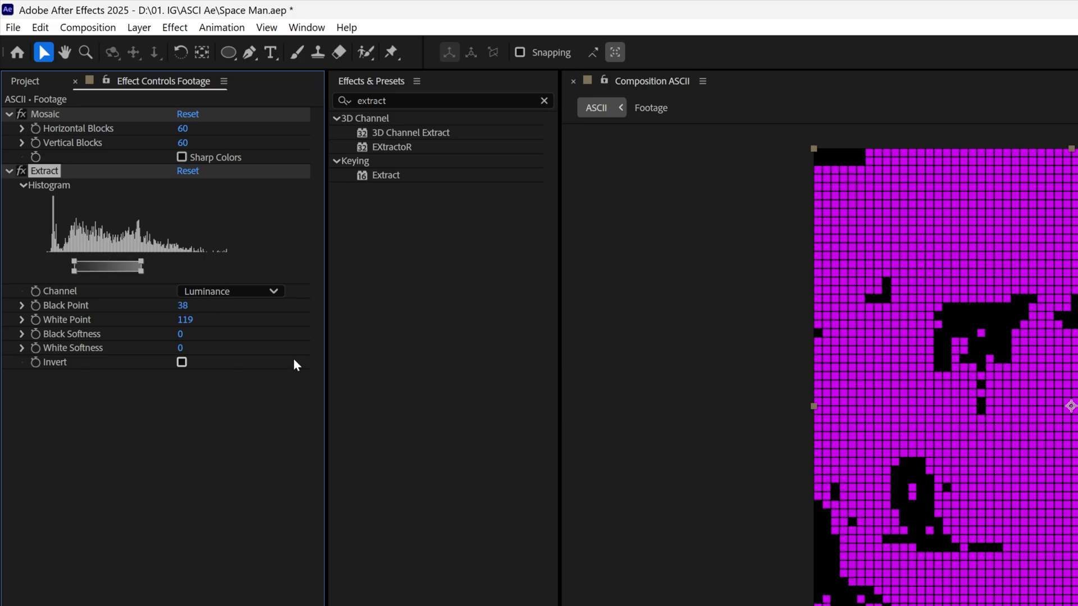
pyautogui.click(185, 319)
pyautogui.write('44')
pyautogui.press('Return')
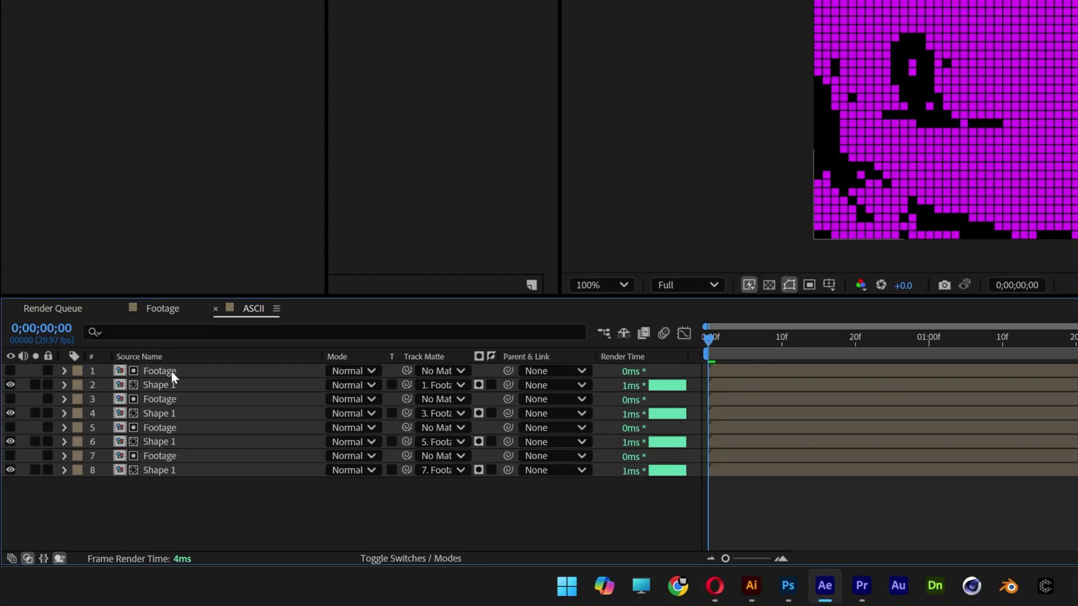
# - Make a fifth pair whose Footage Extract is Black Point 1, White Point 37
pyautogui.click(170, 372)
pyautogui.keyDown('shift'); pyautogui.click(174, 387); pyautogui.keyUp('shift')
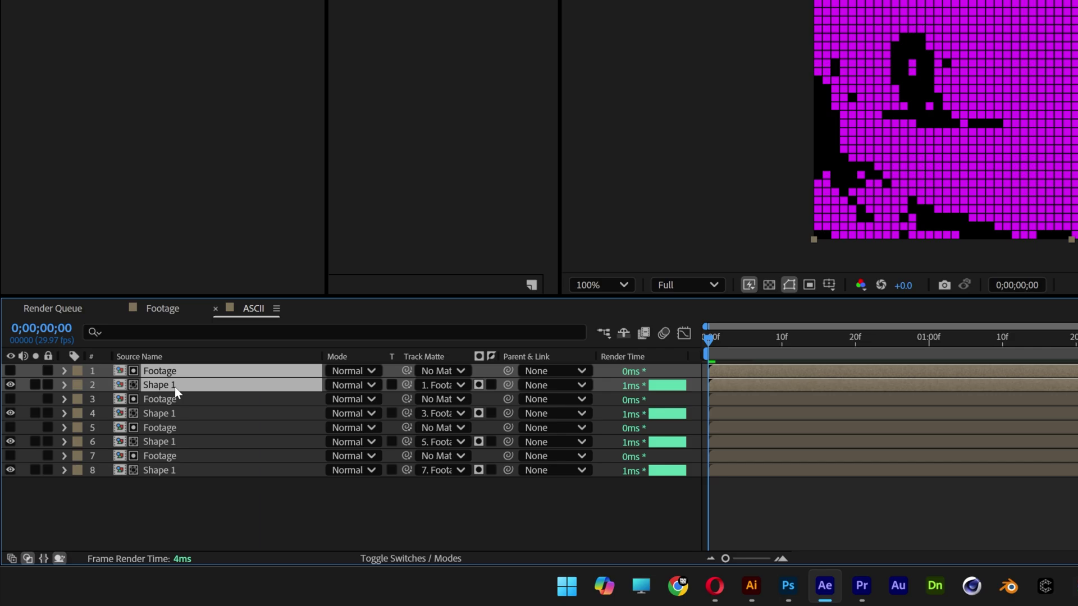
pyautogui.hotkey('ctrl', 'd')
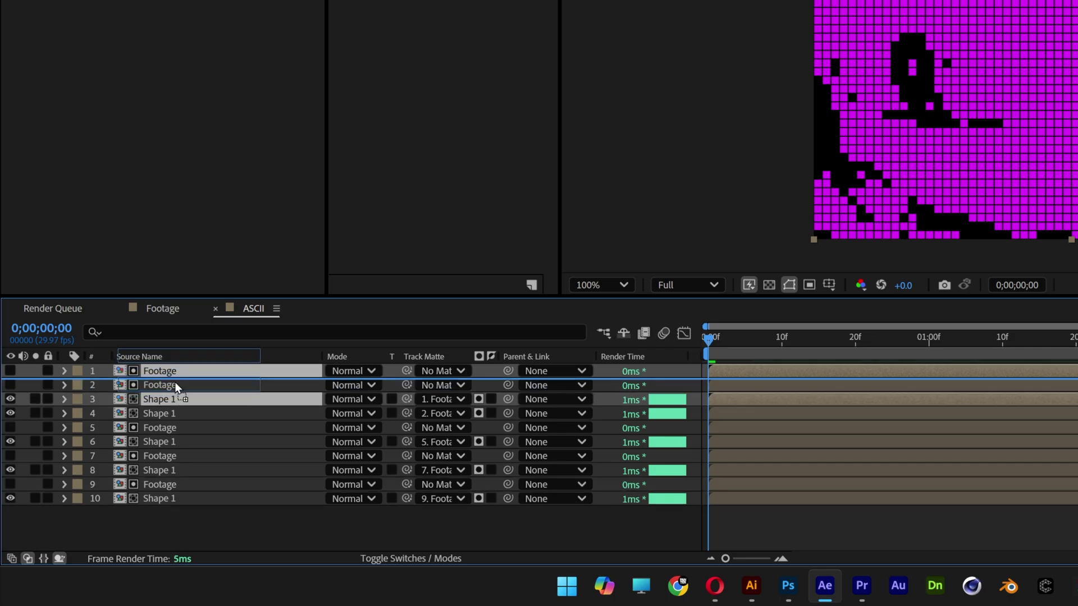
pyautogui.click(178, 371)
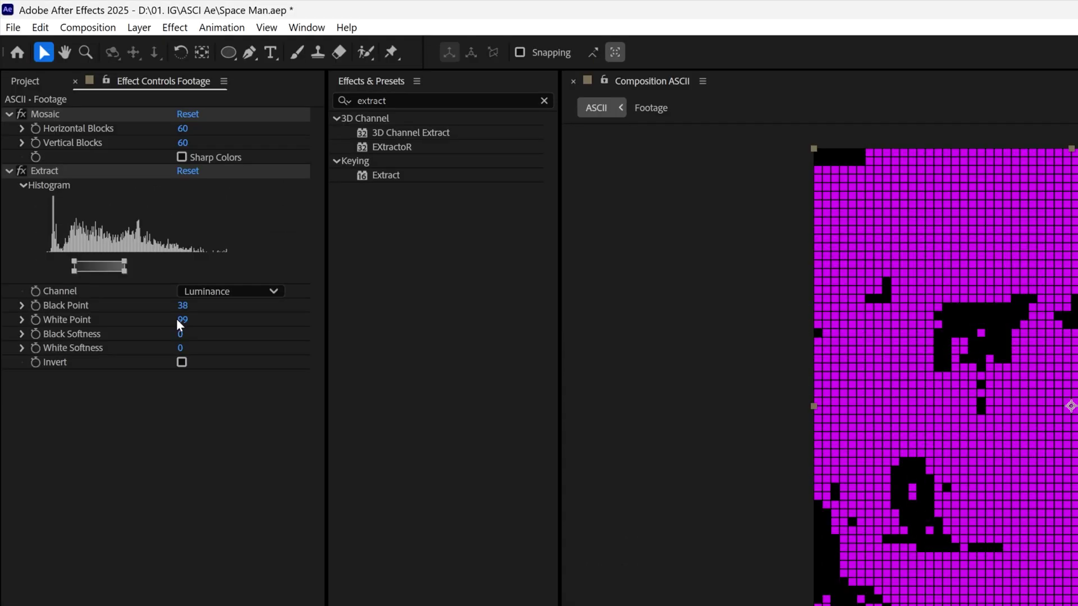
pyautogui.click(185, 306)
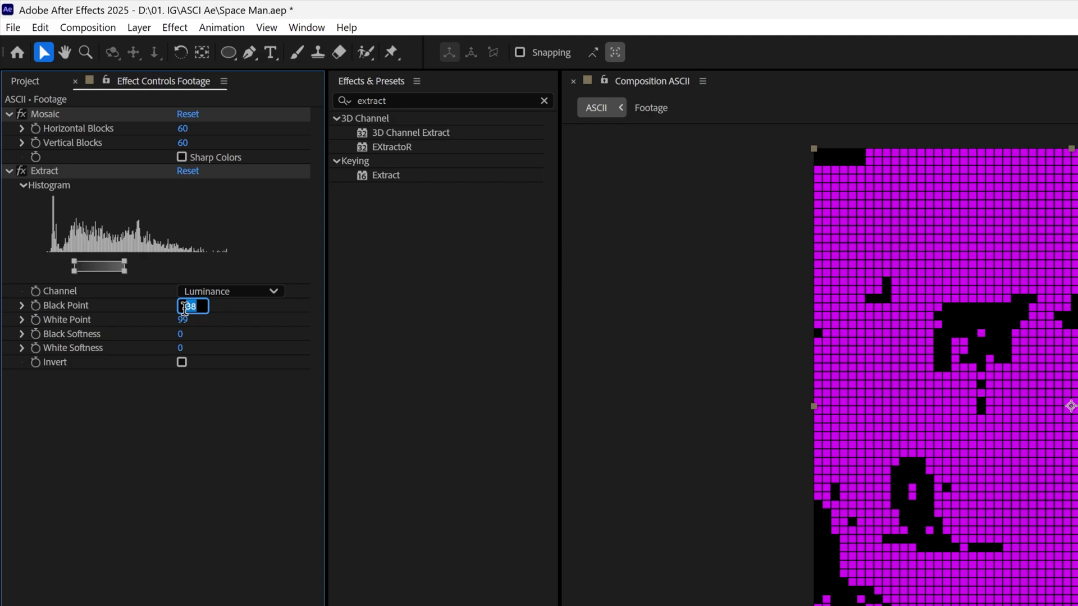
pyautogui.write('1')
pyautogui.press('Return')
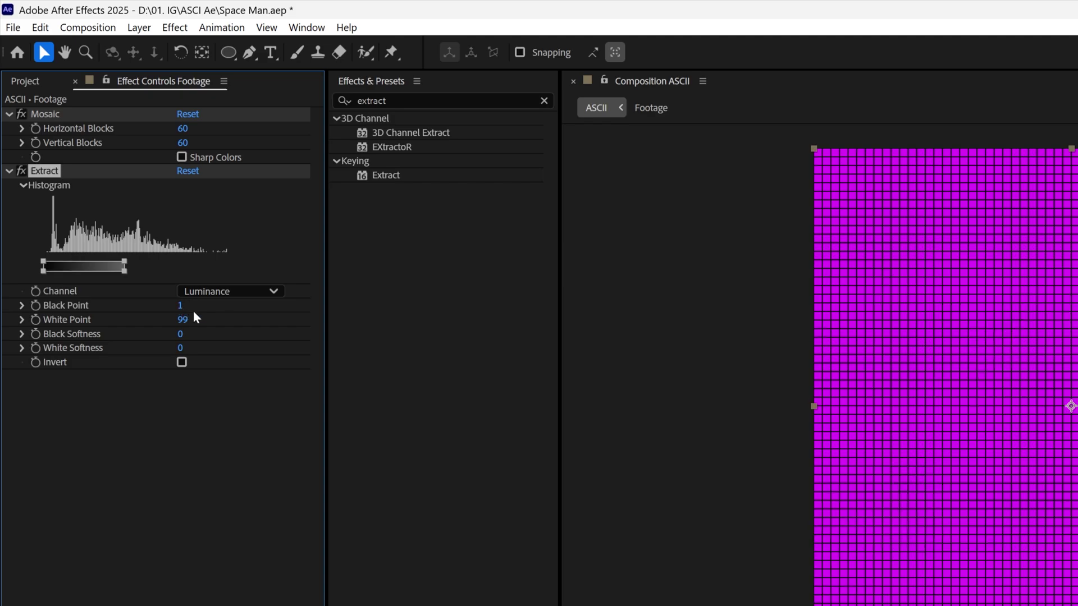
pyautogui.click(187, 321)
pyautogui.write('37')
pyautogui.press('Return')
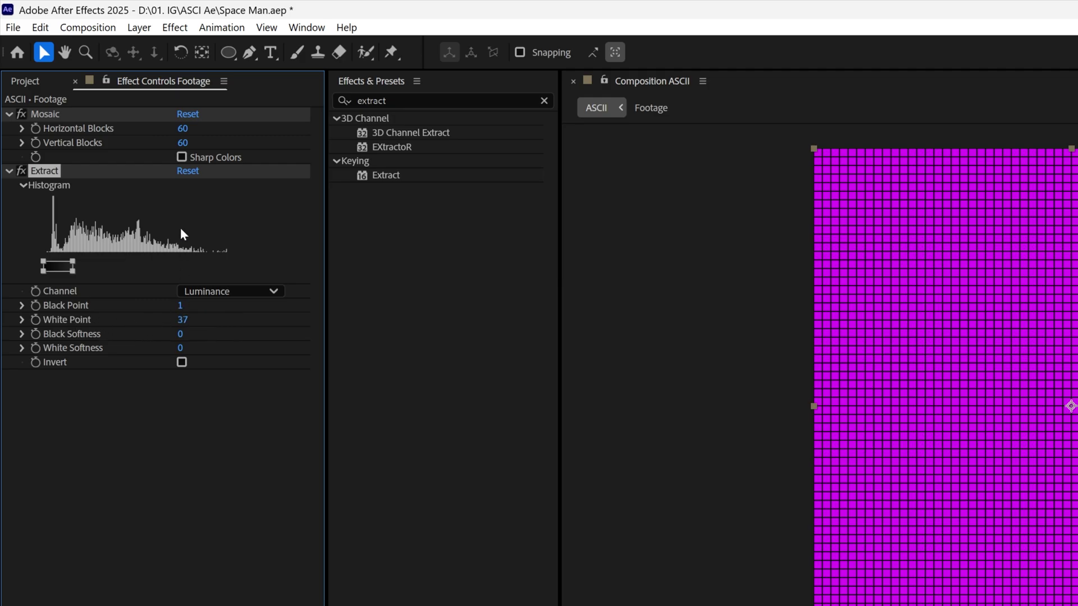
pyautogui.click(49, 82)
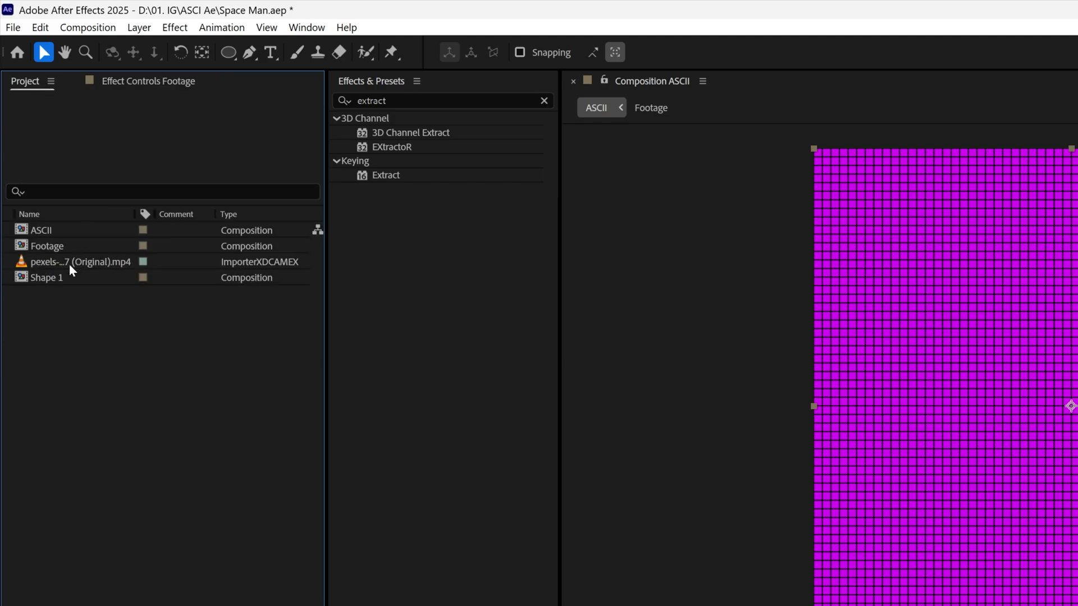
# - Duplicate the Shape 1 composition in the Project panel into Shape 2 through Shape 5
pyautogui.click(49, 279)
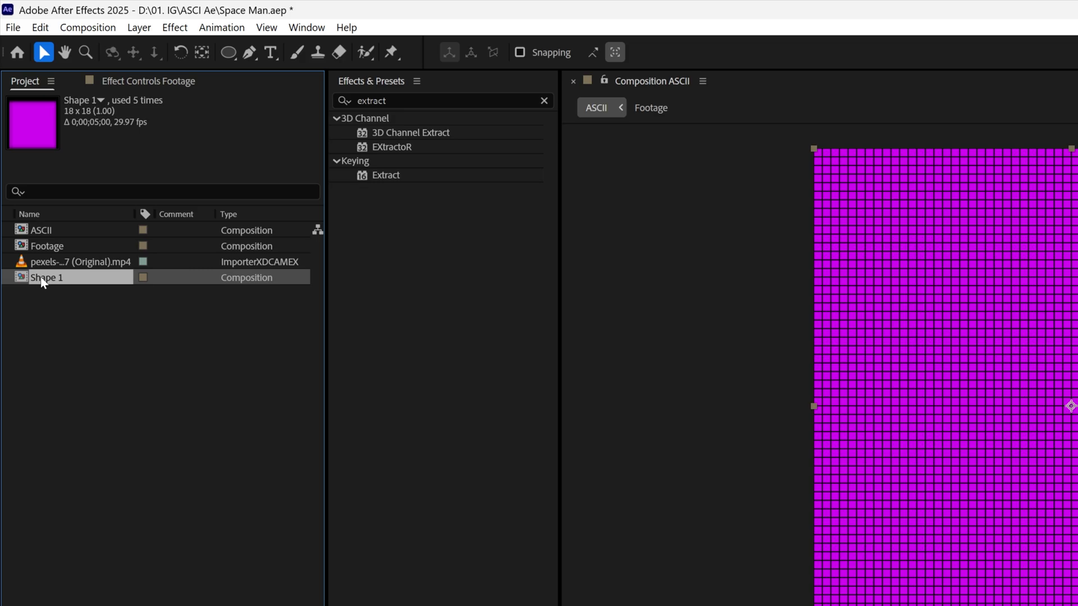
pyautogui.hotkey('ctrl', 'd')
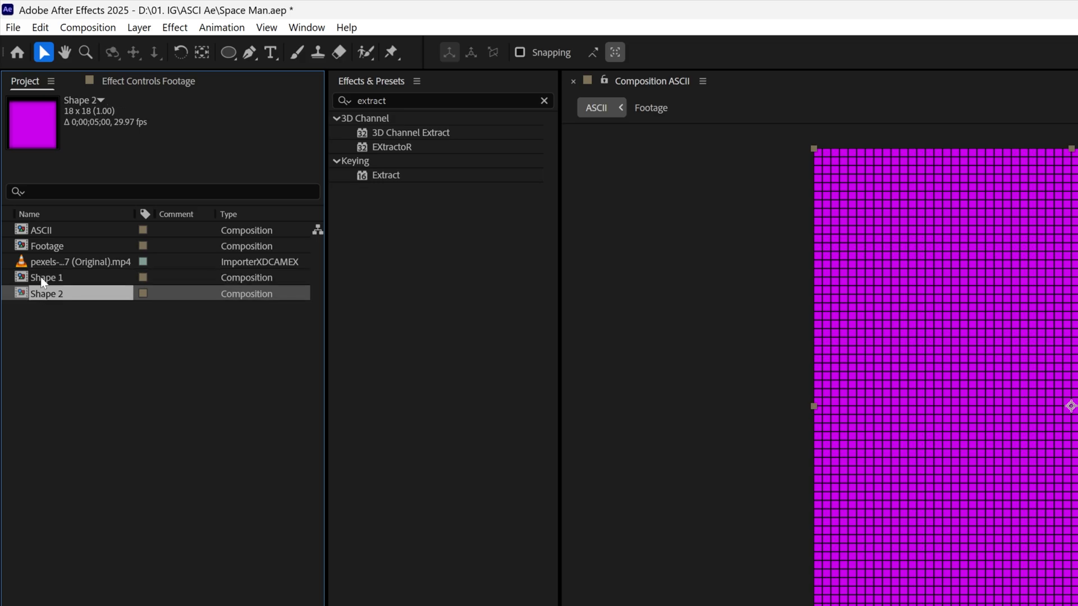
pyautogui.hotkey('ctrl', 'd')
pyautogui.hotkey('ctrl', 'd')
pyautogui.hotkey('ctrl', 'd')
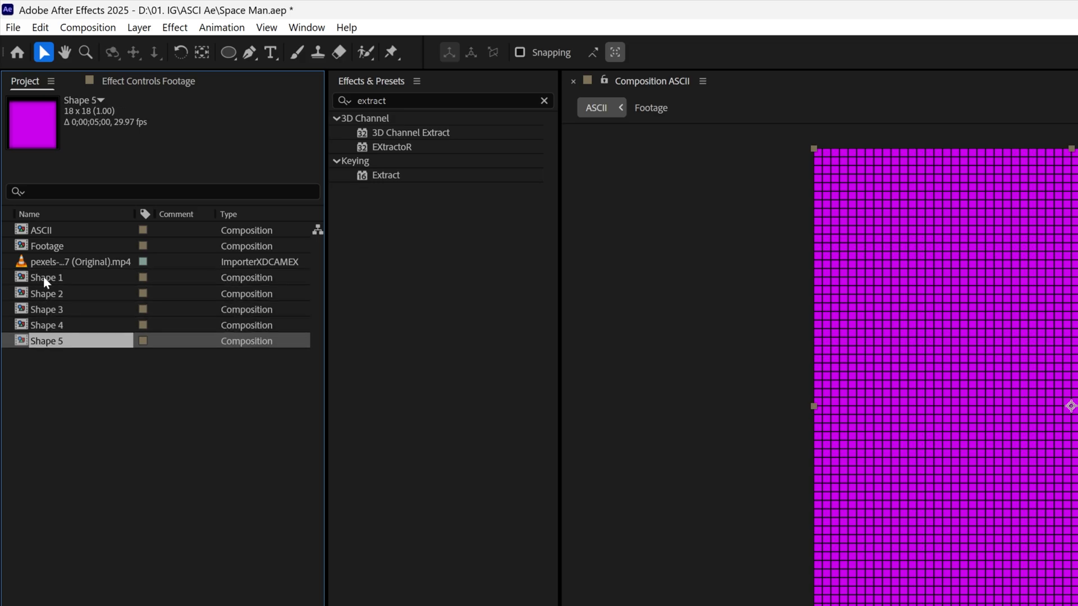
pyautogui.click(43, 276)
pyautogui.keyDown('shift'); pyautogui.click(63, 341); pyautogui.keyUp('shift')
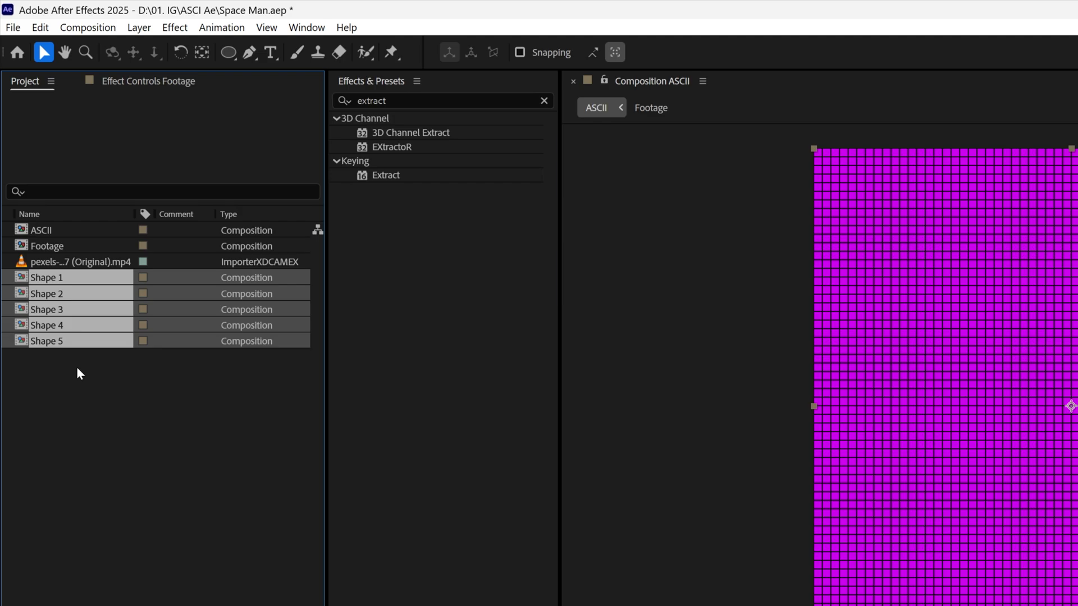
pyautogui.click(94, 393)
pyautogui.click(66, 298)
pyautogui.click(66, 324)
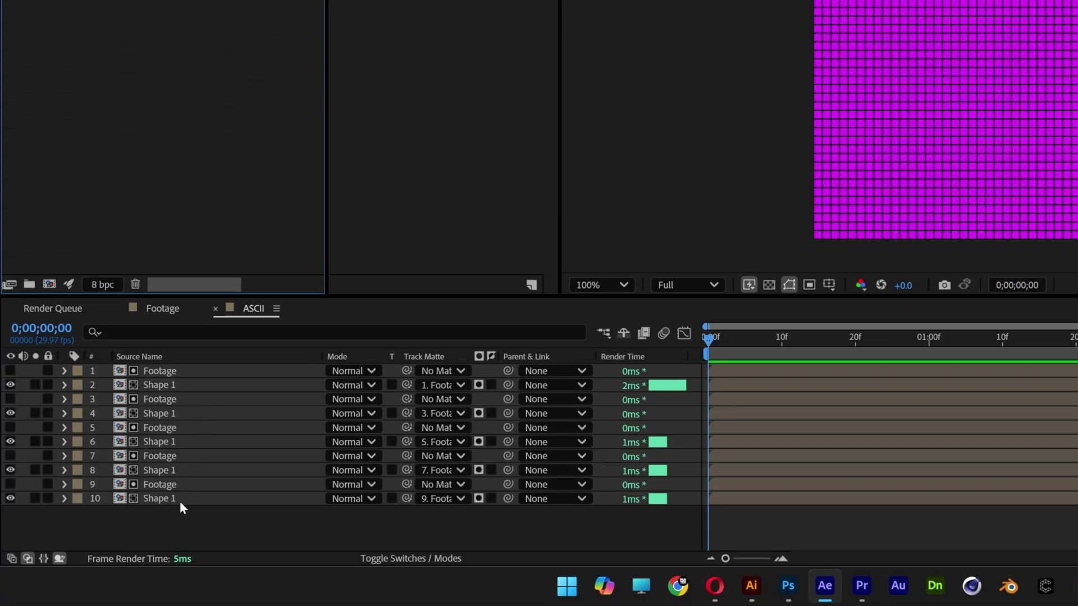
# - Select the five Shape 1 matte layers: 10, 8, 6, 4 and 2
pyautogui.click(180, 501)
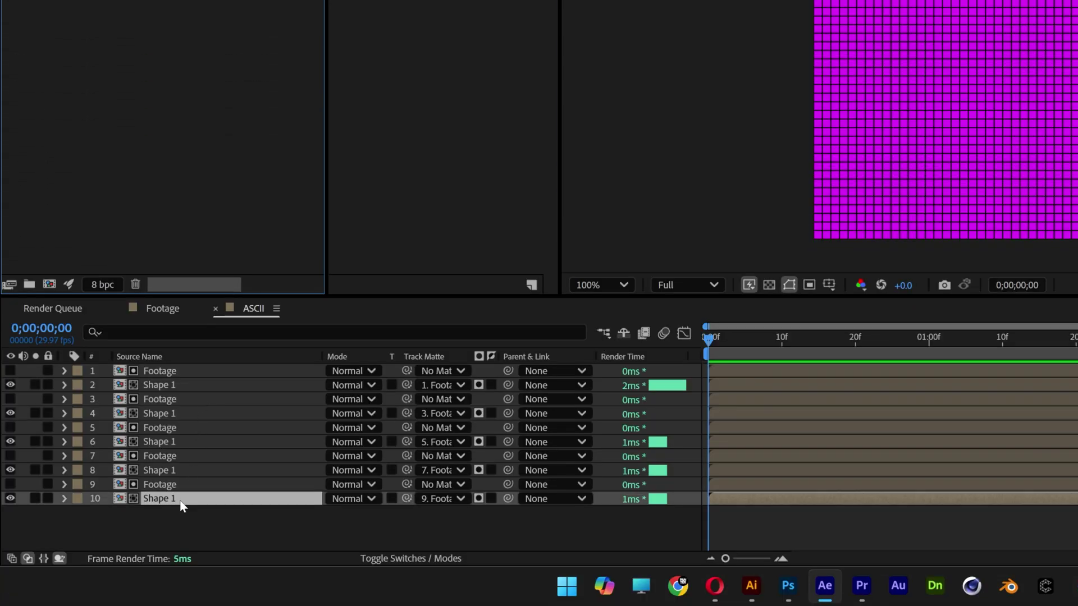
pyautogui.keyDown('ctrl'); pyautogui.click(176, 469); pyautogui.keyUp('ctrl')
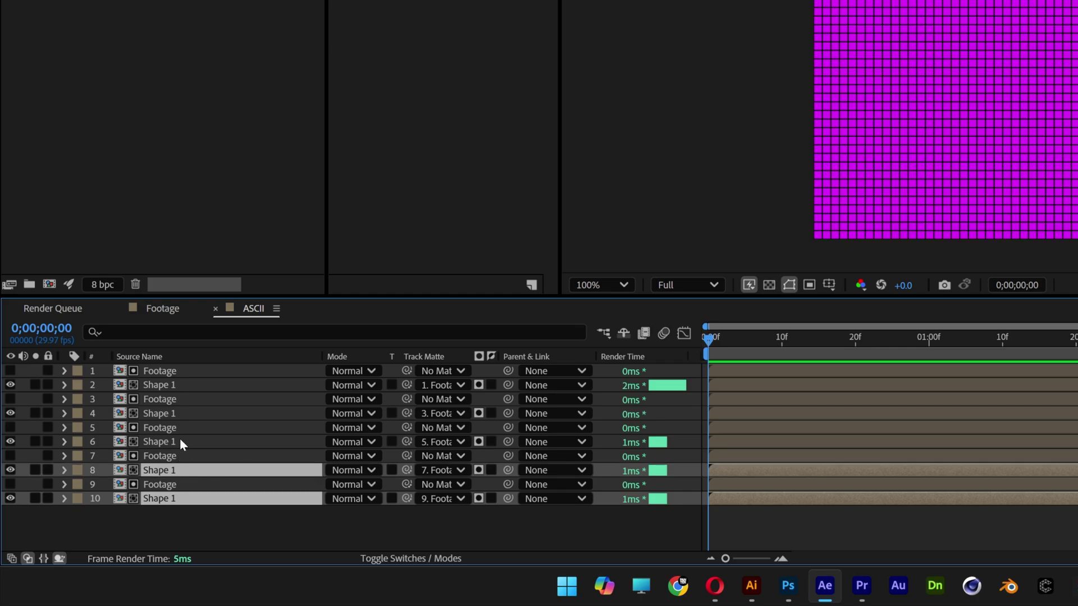
pyautogui.keyDown('ctrl'); pyautogui.click(180, 439); pyautogui.keyUp('ctrl')
pyautogui.keyDown('ctrl'); pyautogui.click(176, 417); pyautogui.keyUp('ctrl')
pyautogui.keyDown('ctrl'); pyautogui.click(176, 384); pyautogui.keyUp('ctrl')
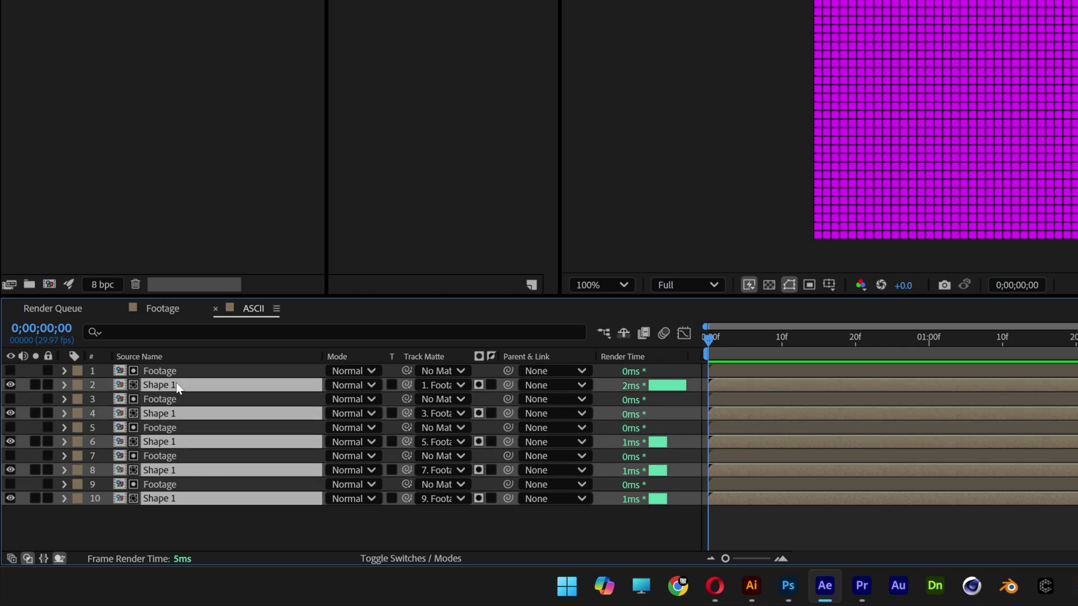
pyautogui.scroll(1, 956, 23)
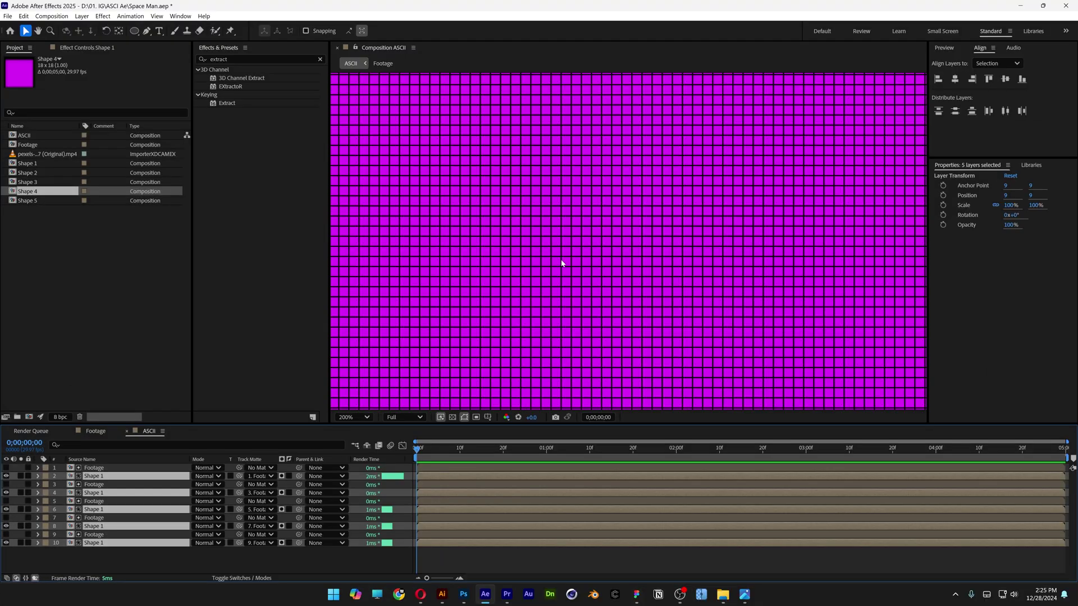
pyautogui.scroll(1, 562, 263)
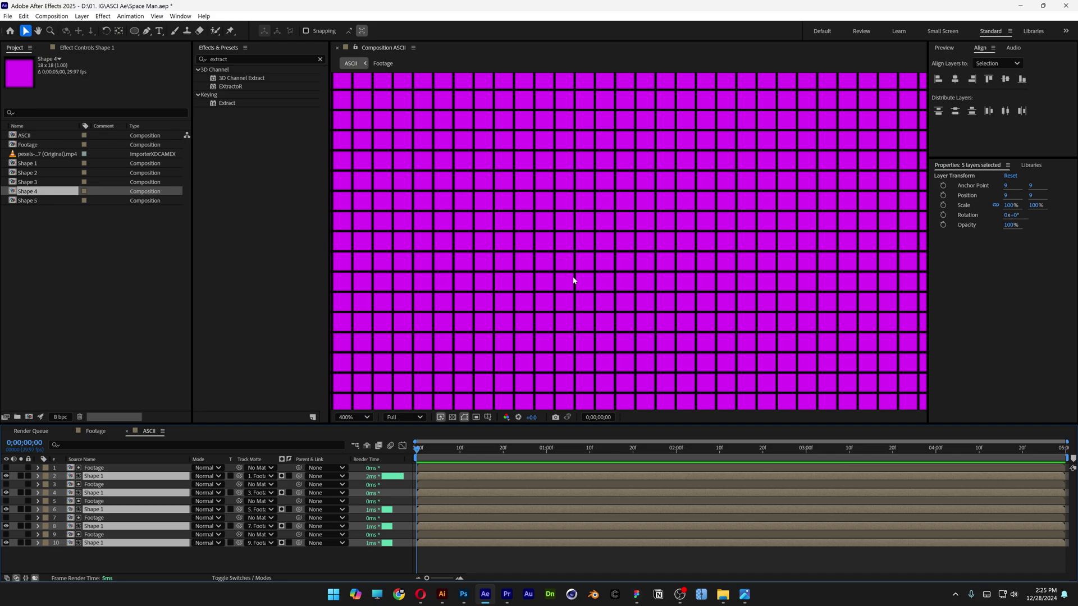
pyautogui.scroll(-2, 574, 280)
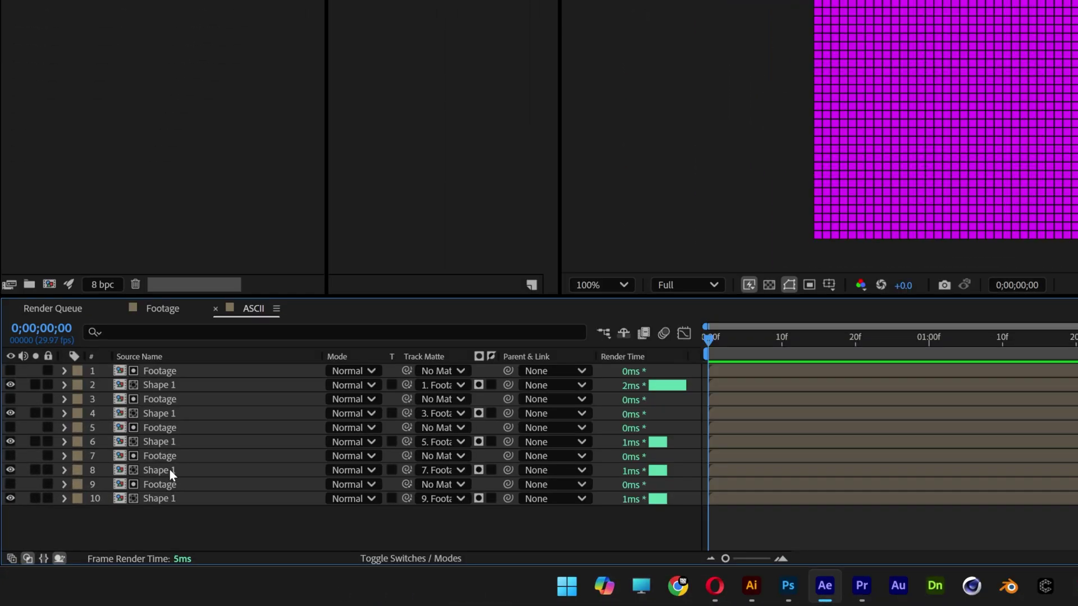
# - Replace layer 8's source with Shape 2 and layer 6's with Shape 3
pyautogui.click(99, 526)
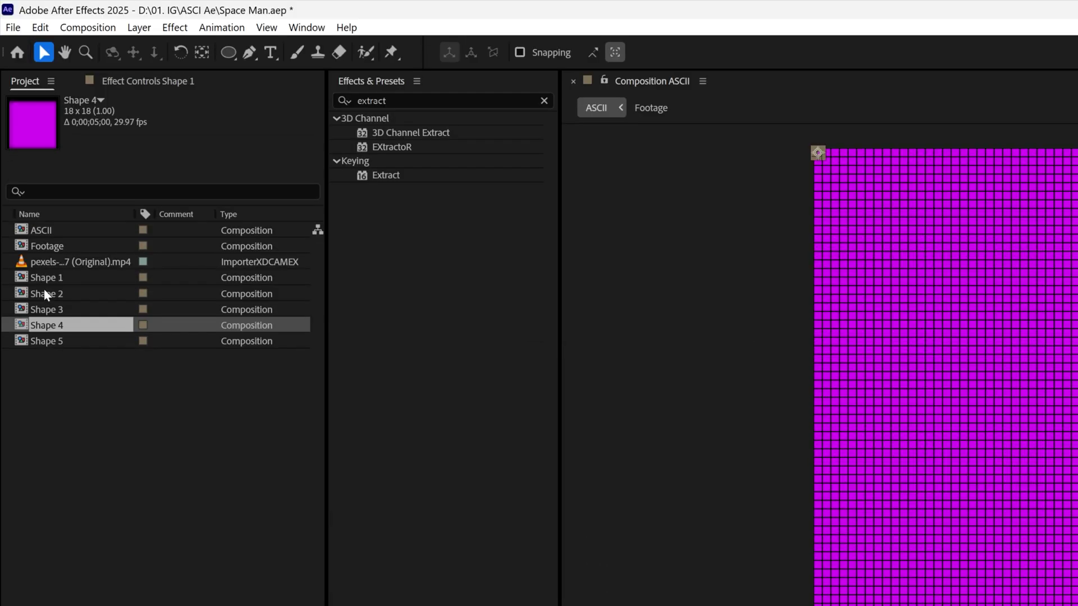
pyautogui.click(52, 294)
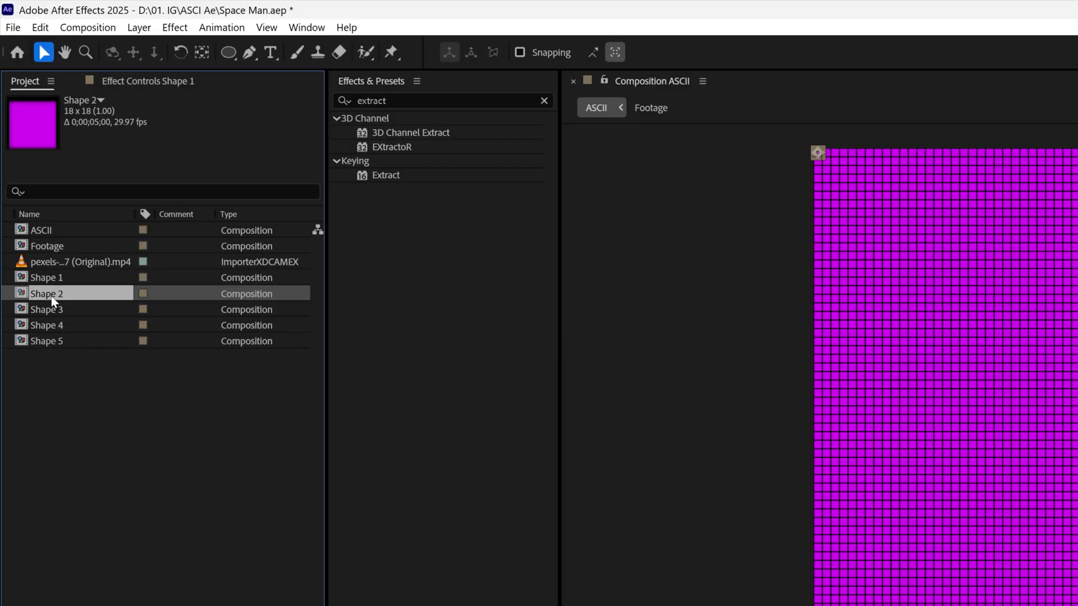
pyautogui.moveTo(52, 296); pyautogui.dragTo(168, 471)
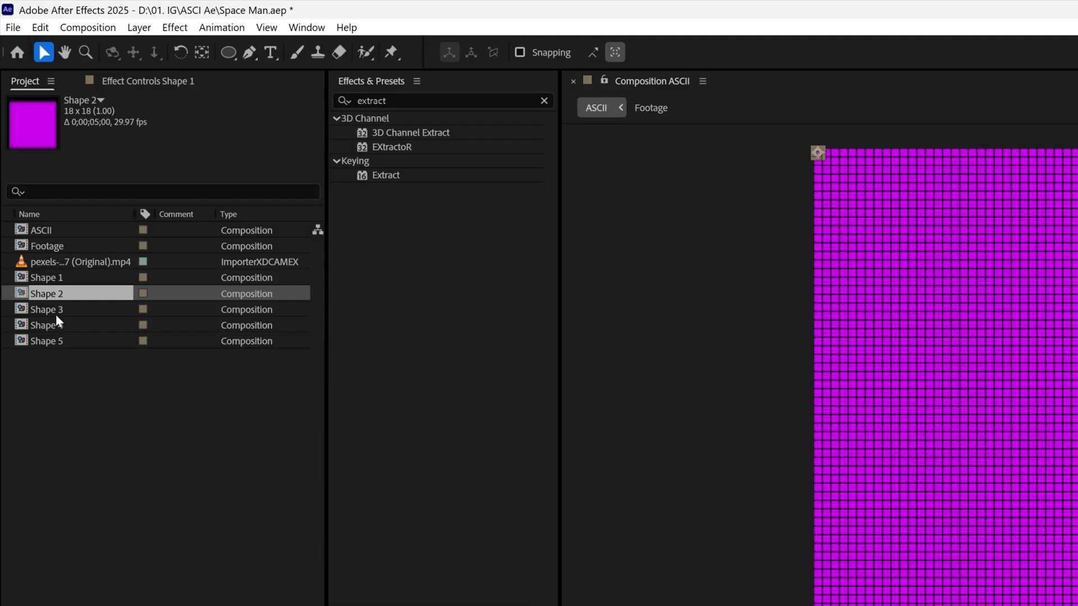
pyautogui.click(57, 308)
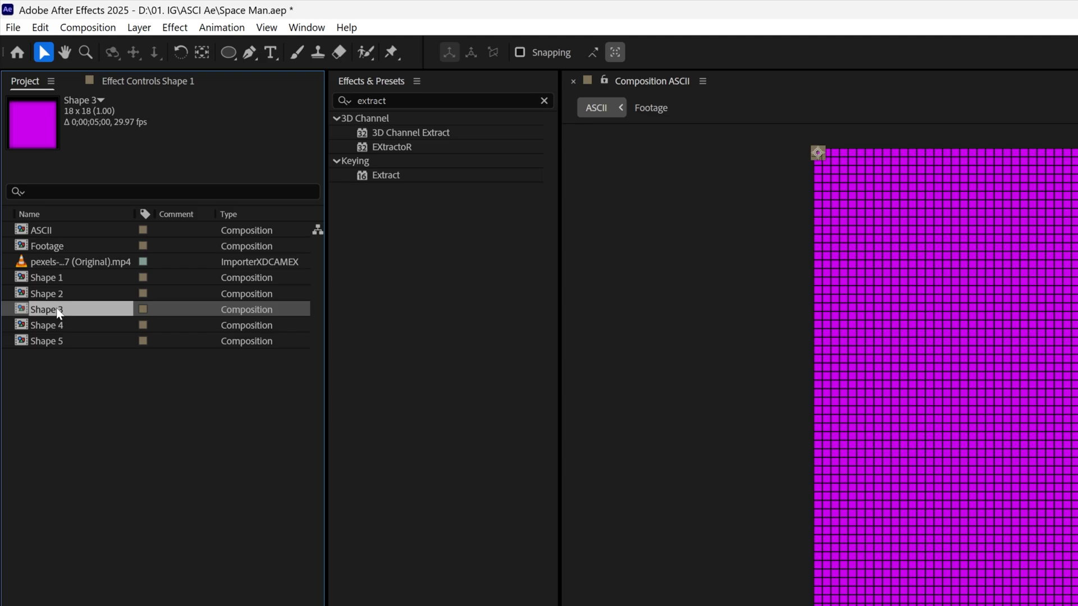
pyautogui.moveTo(60, 314); pyautogui.dragTo(170, 605)
pyautogui.moveTo(170, 442); pyautogui.dragTo(171, 442)
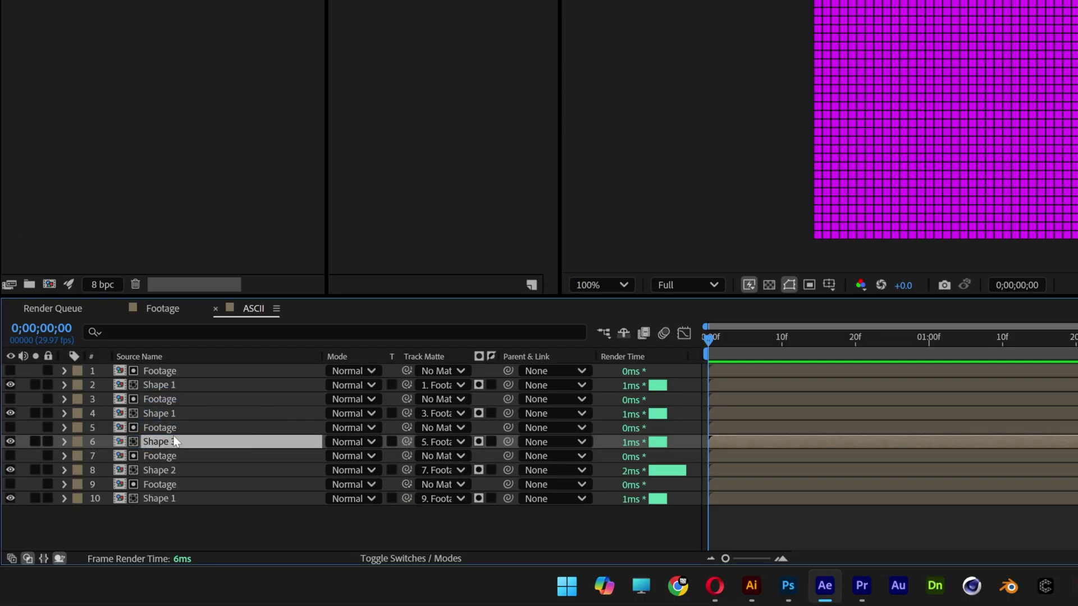
# - Replace layers 4 and 2 with Shape 4 and Shape 5, then open Shape 1
pyautogui.click(171, 413)
pyautogui.click(75, 0)
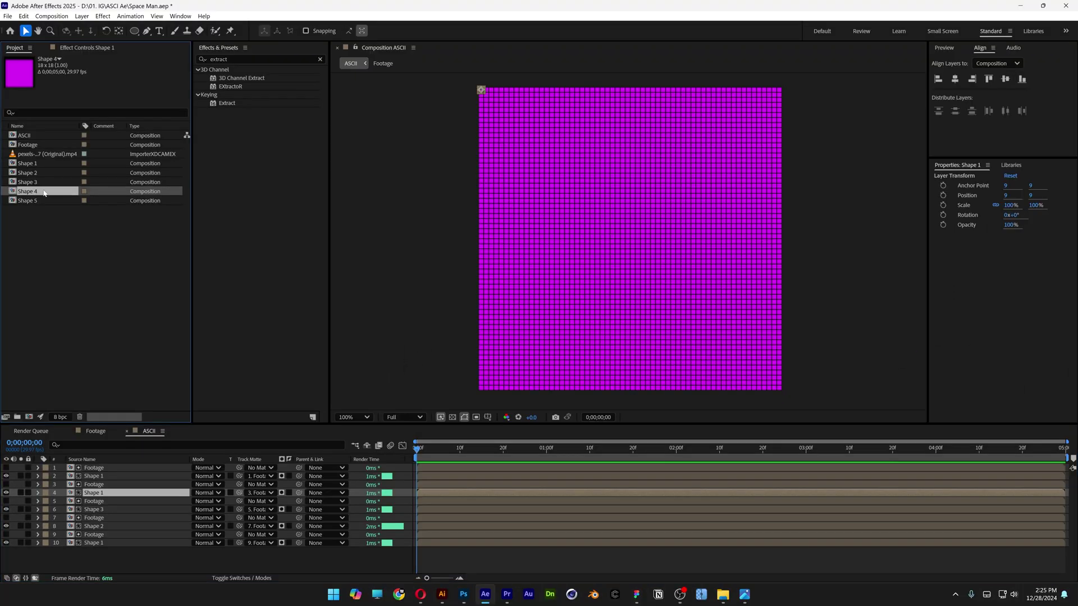
pyautogui.moveTo(38, 192); pyautogui.dragTo(107, 491)
pyautogui.click(102, 478)
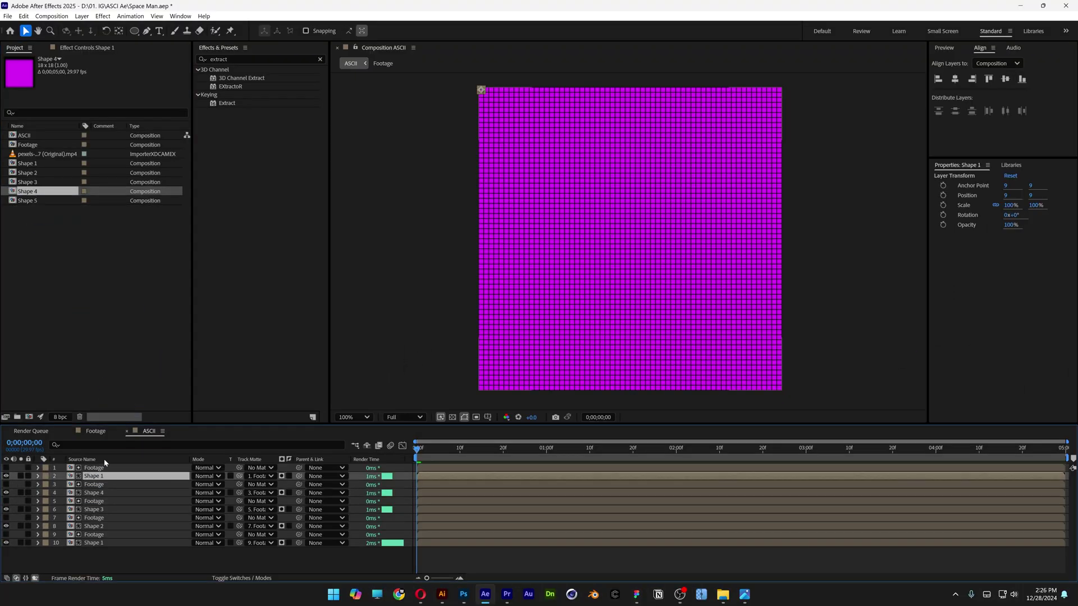
pyautogui.click(36, 200)
pyautogui.moveTo(29, 204); pyautogui.dragTo(101, 475)
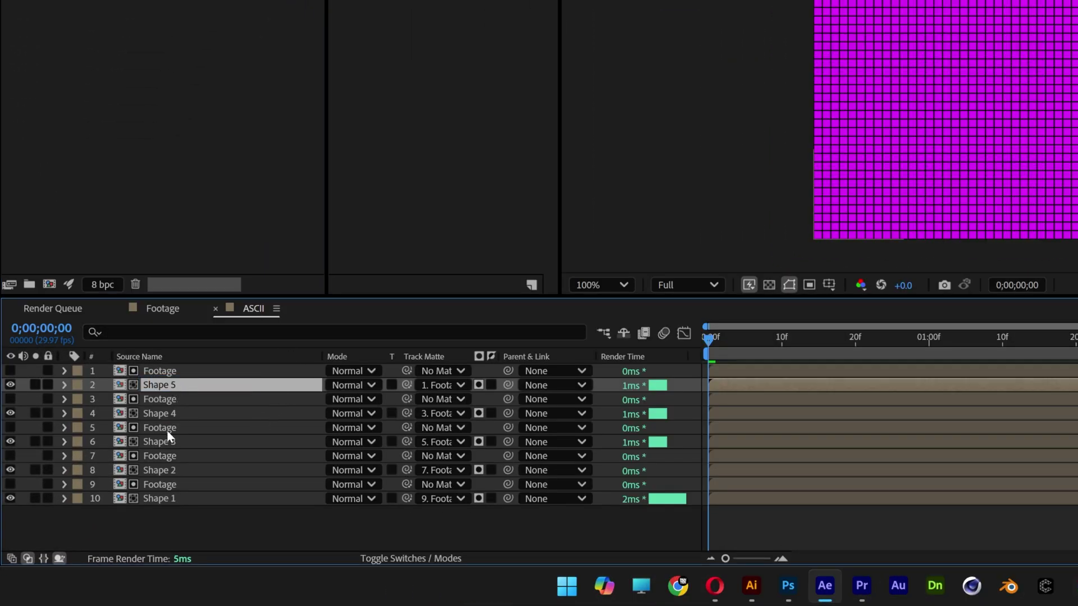
pyautogui.click(160, 499)
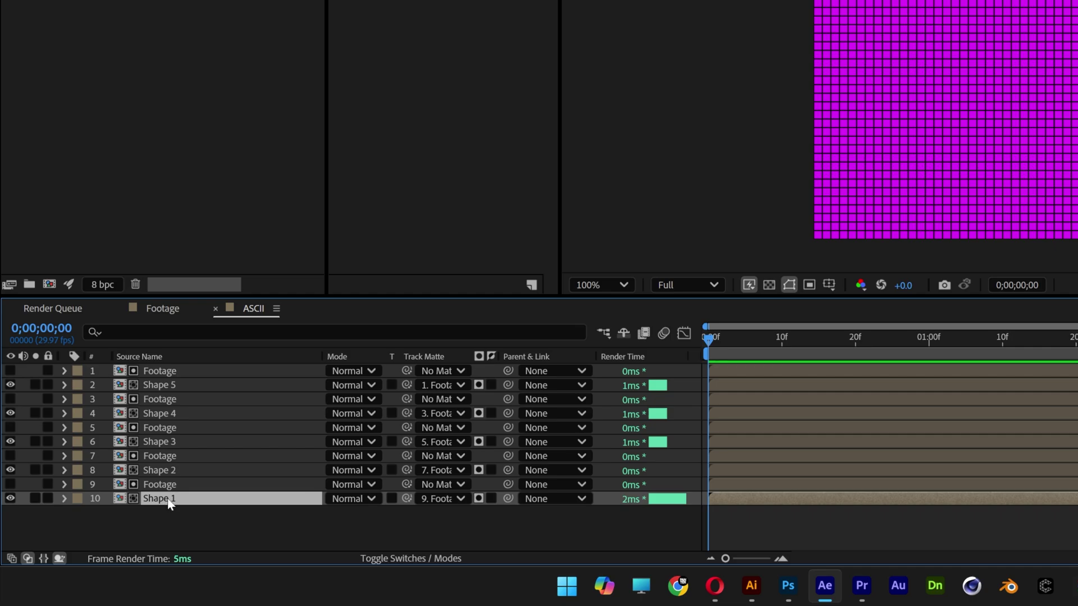
pyautogui.doubleClick(160, 498)
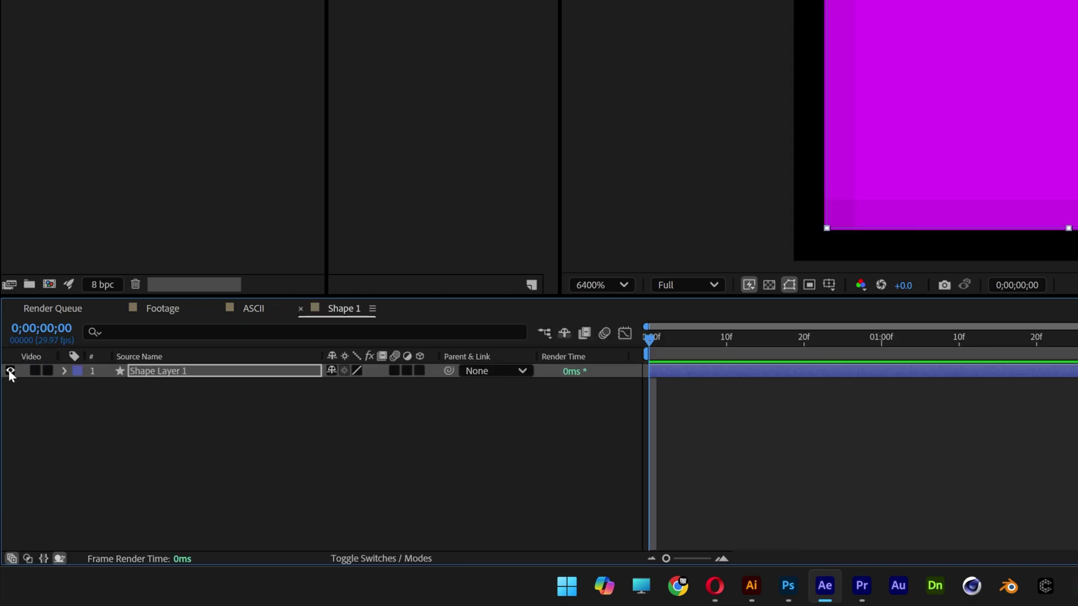
# - In Shape 1, hide the magenta square and add a centred '@' text layer
pyautogui.click(8, 370)
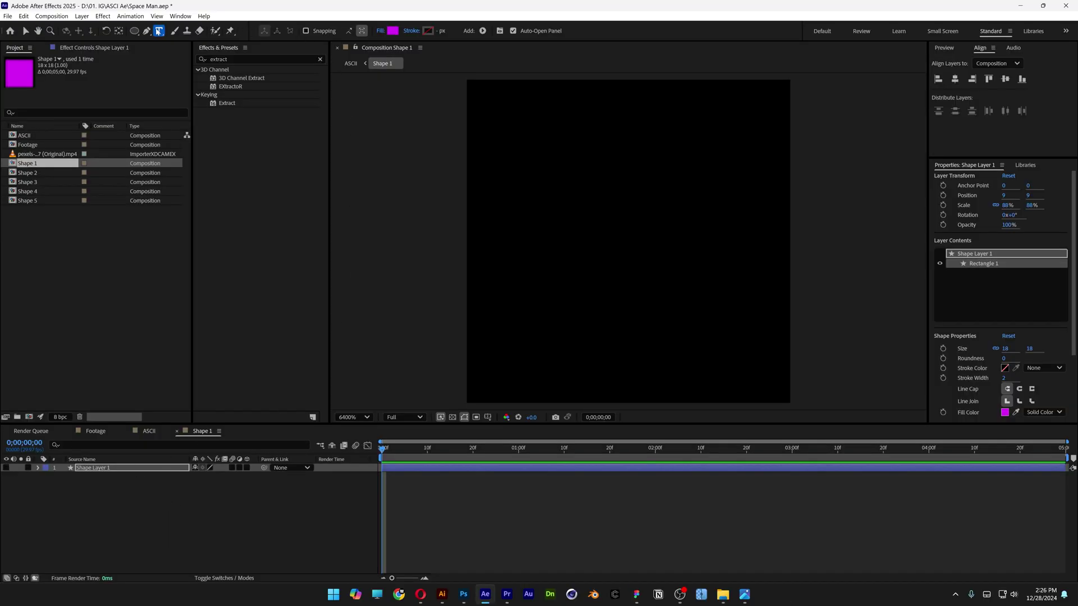
pyautogui.click(596, 227)
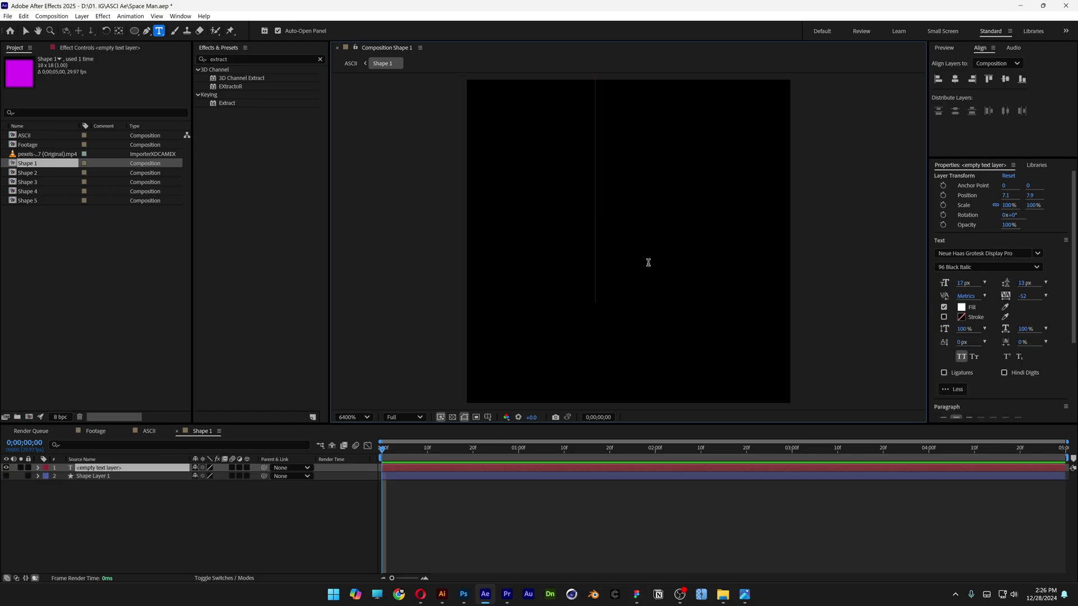
pyautogui.write('@')
pyautogui.press('Escape')
pyautogui.press('v')
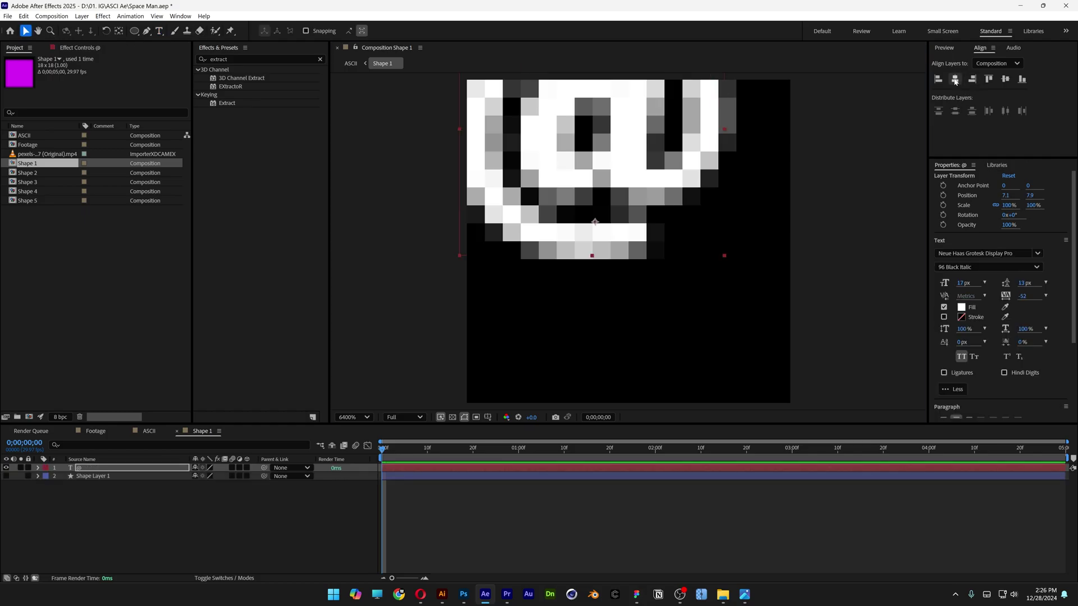
pyautogui.click(955, 79)
pyautogui.click(1006, 79)
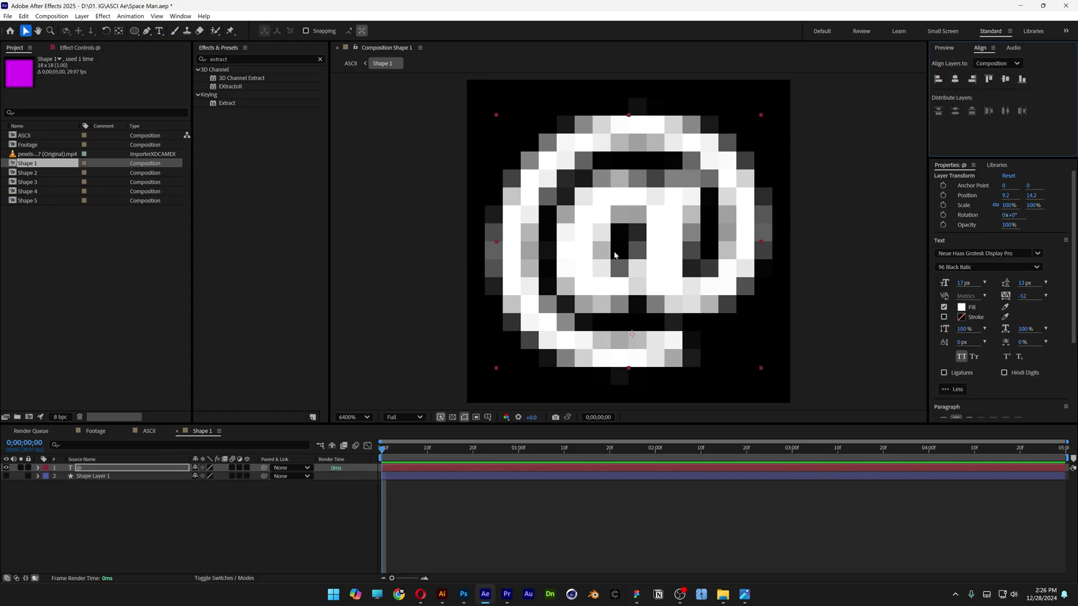
pyautogui.click(179, 432)
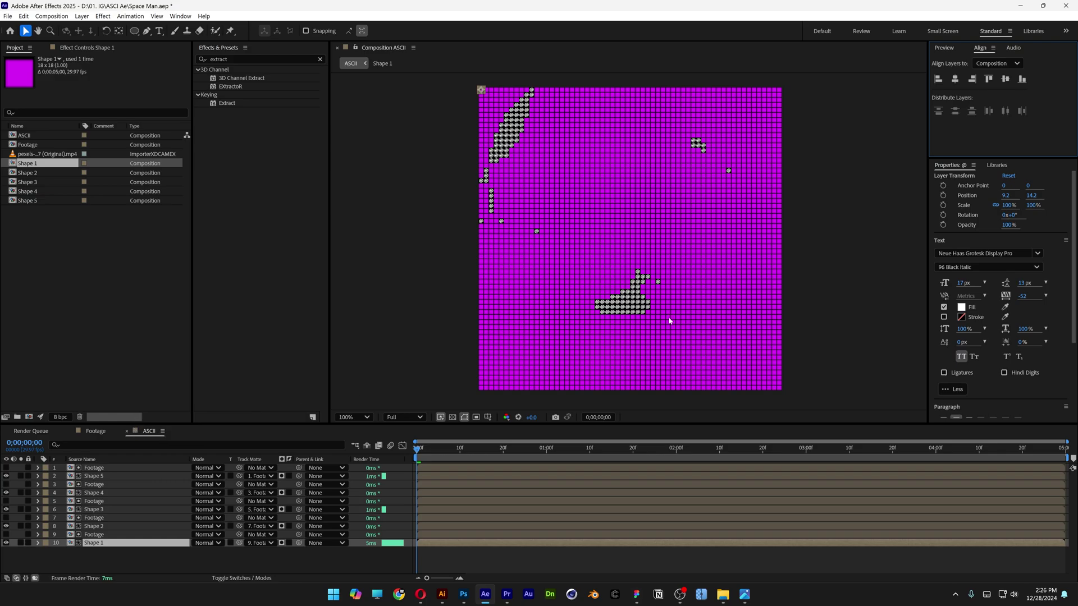
pyautogui.press('.')
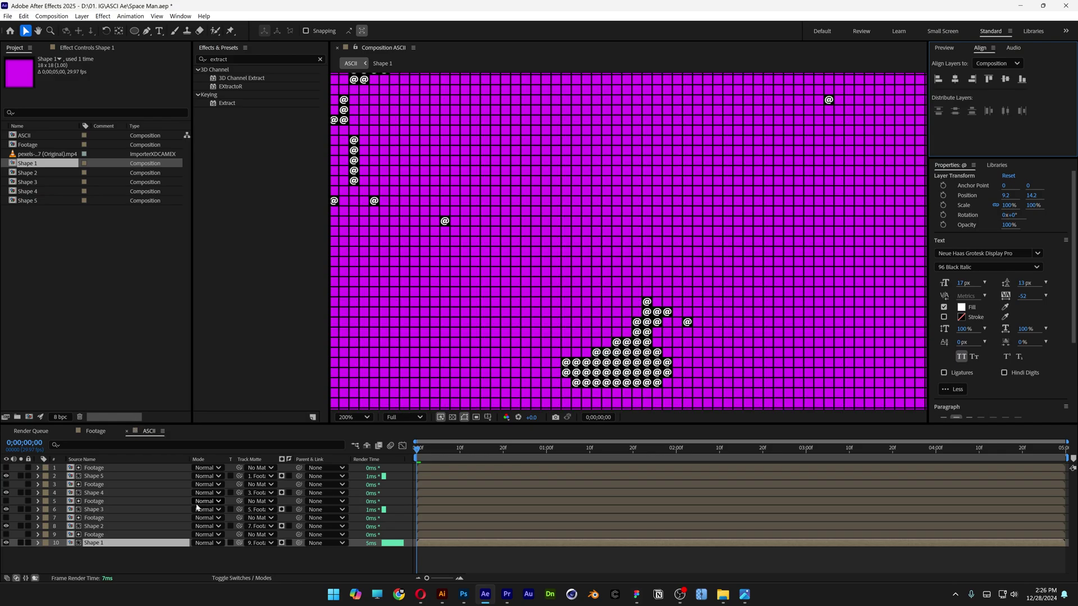
# - In Shape 2, hide the magenta square and add a centred '$' text layer
pyautogui.doubleClick(107, 527)
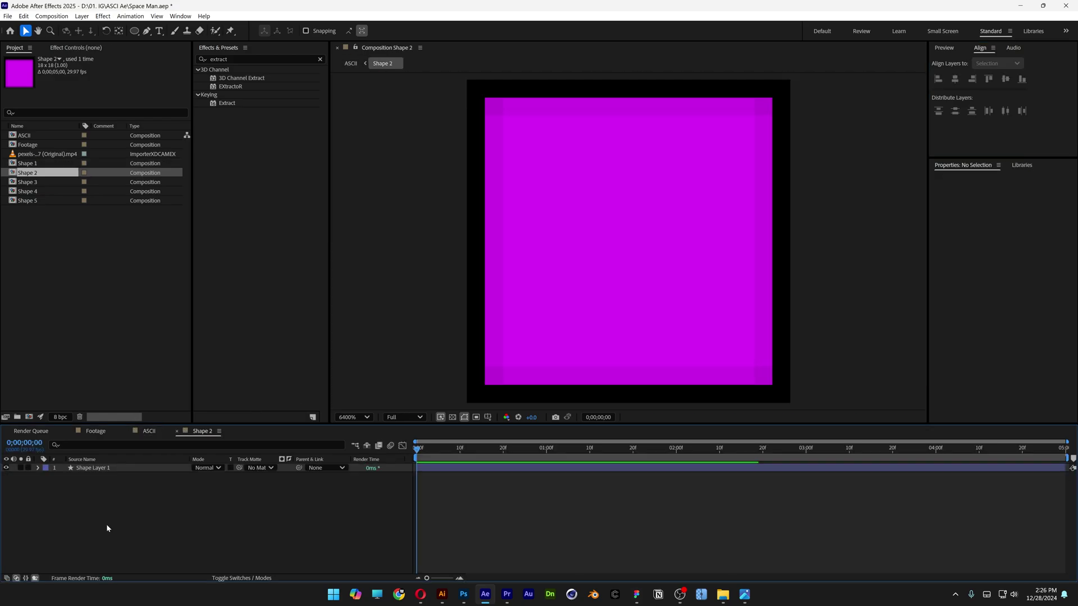
pyautogui.click(6, 468)
pyautogui.click(160, 31)
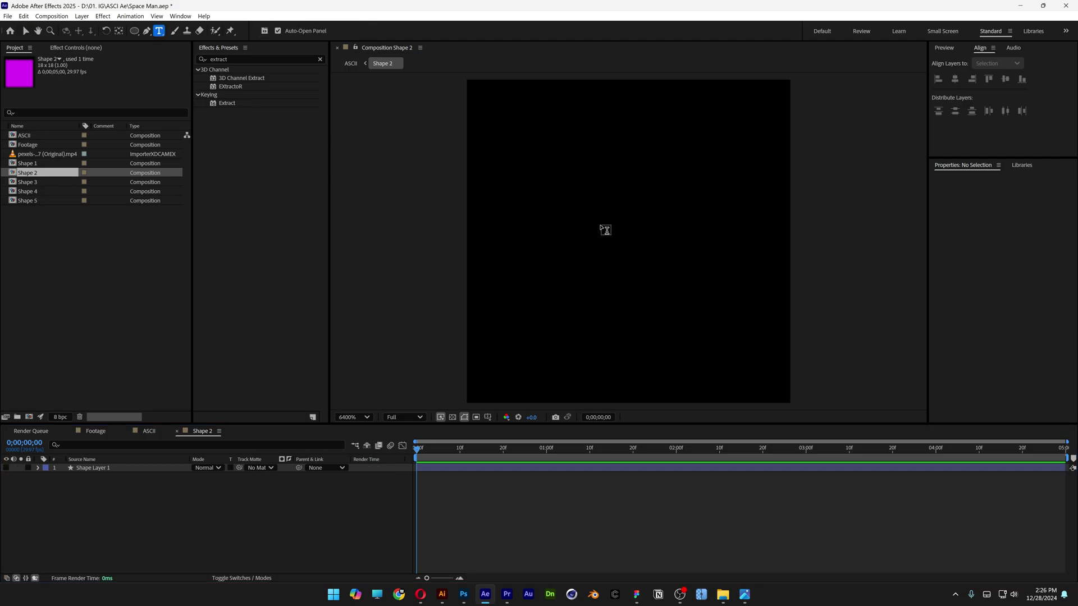
pyautogui.click(602, 221)
pyautogui.write('$')
pyautogui.click(955, 79)
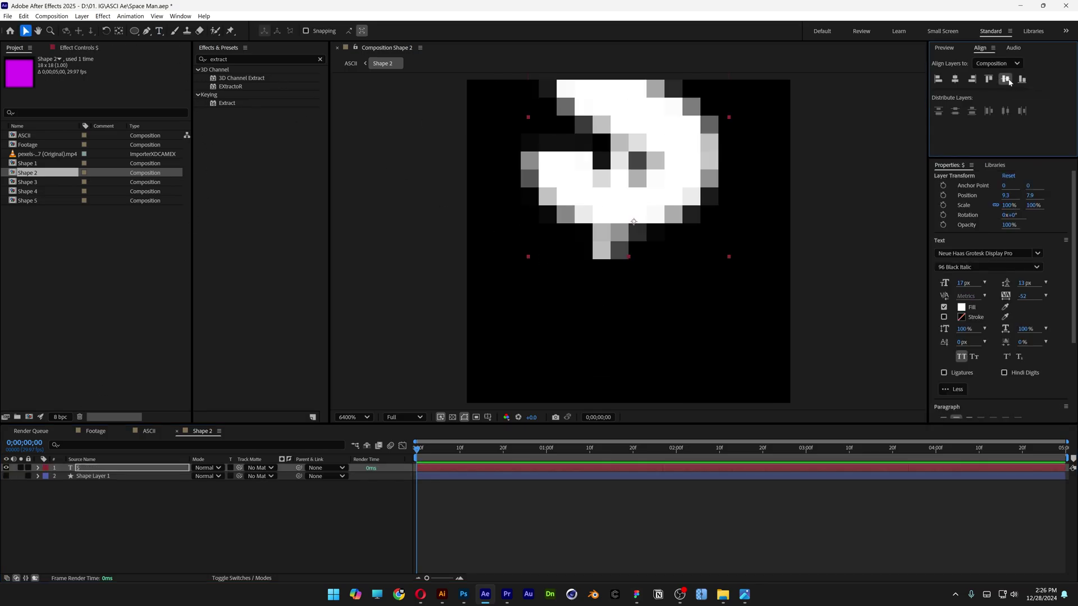
pyautogui.click(1006, 78)
pyautogui.click(177, 431)
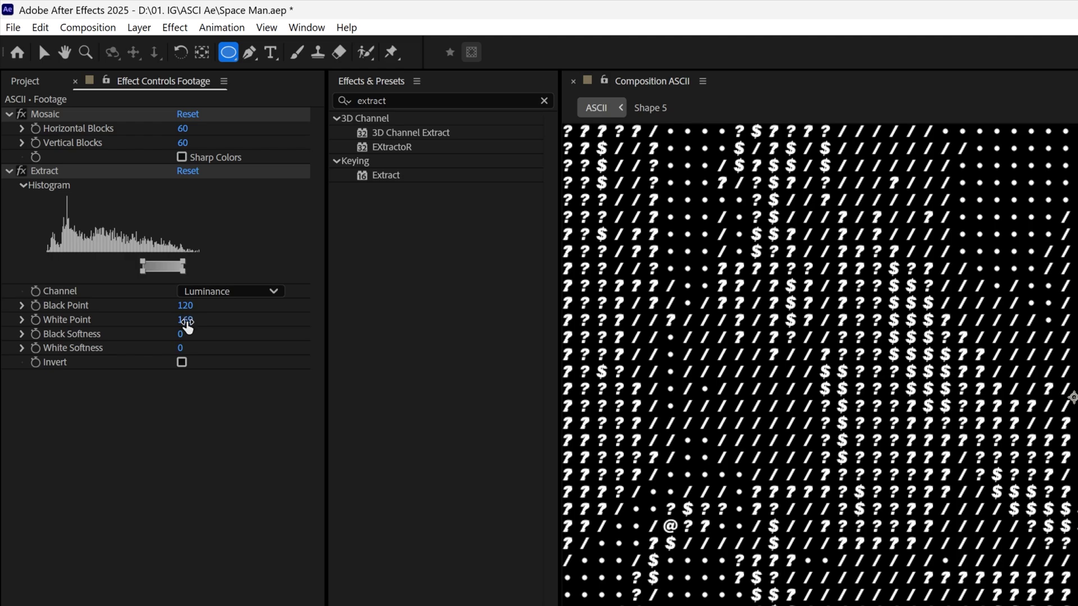
# - Try Extract White Point values, keep 169, and preview the ASCII astronaut from the start
pyautogui.moveTo(187, 324); pyautogui.dragTo(213, 324)
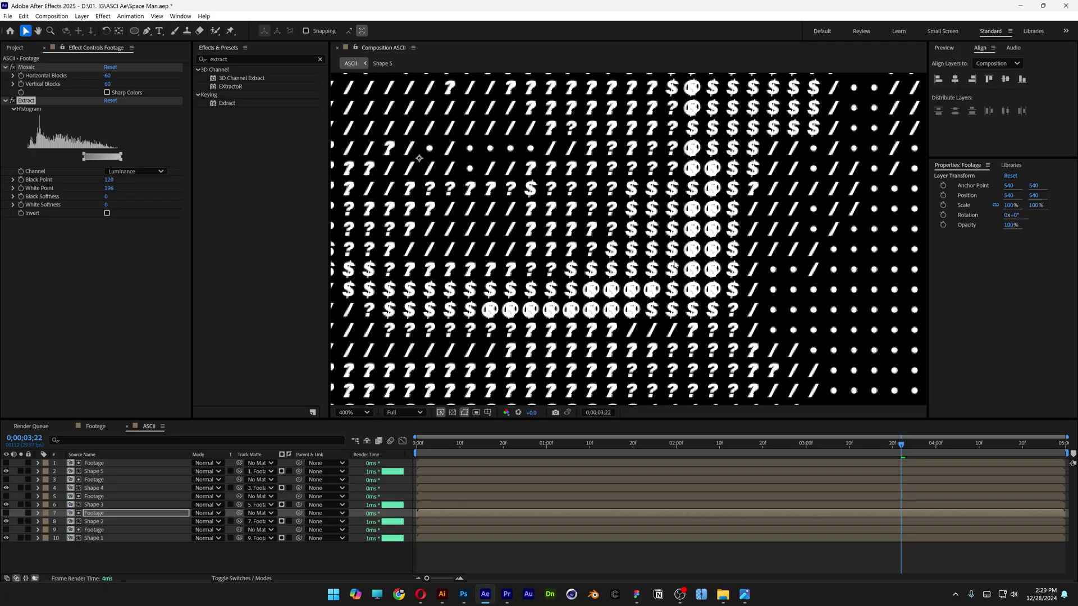
pyautogui.scroll(1, 681, 311)
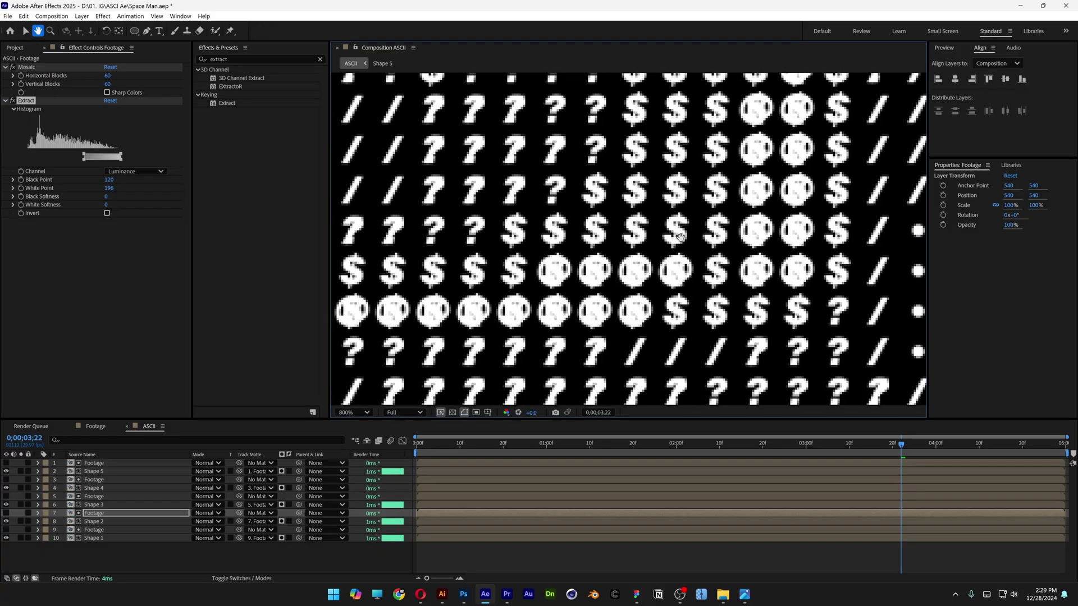
pyautogui.moveTo(110, 190); pyautogui.dragTo(104, 192)
pyautogui.press(',')
pyautogui.press(',')
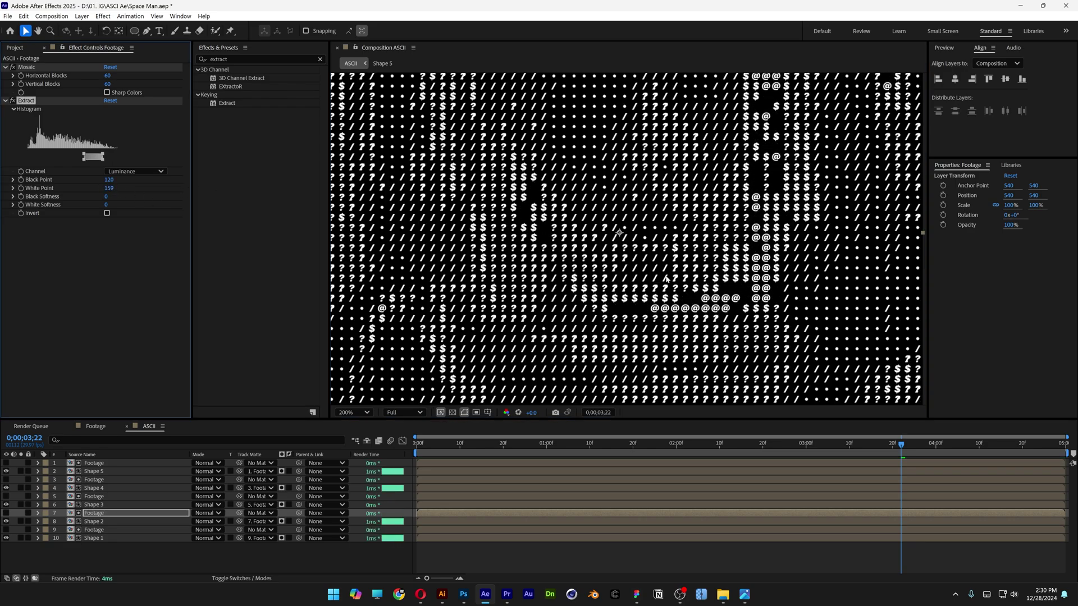
pyautogui.press('.')
pyautogui.press('.')
pyautogui.hotkey('ctrl', 'z')
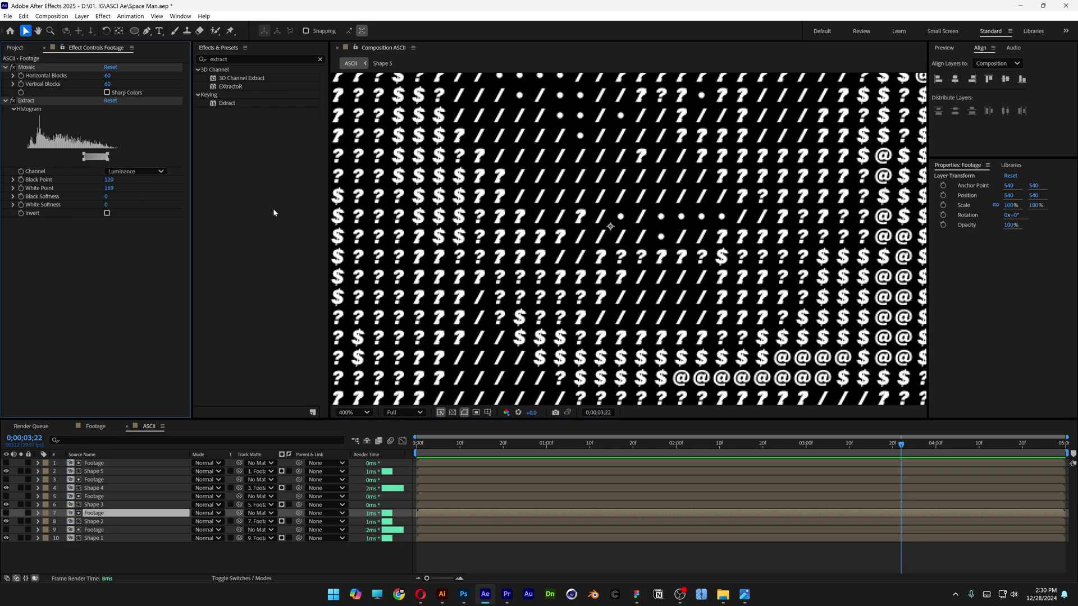
pyautogui.press(',')
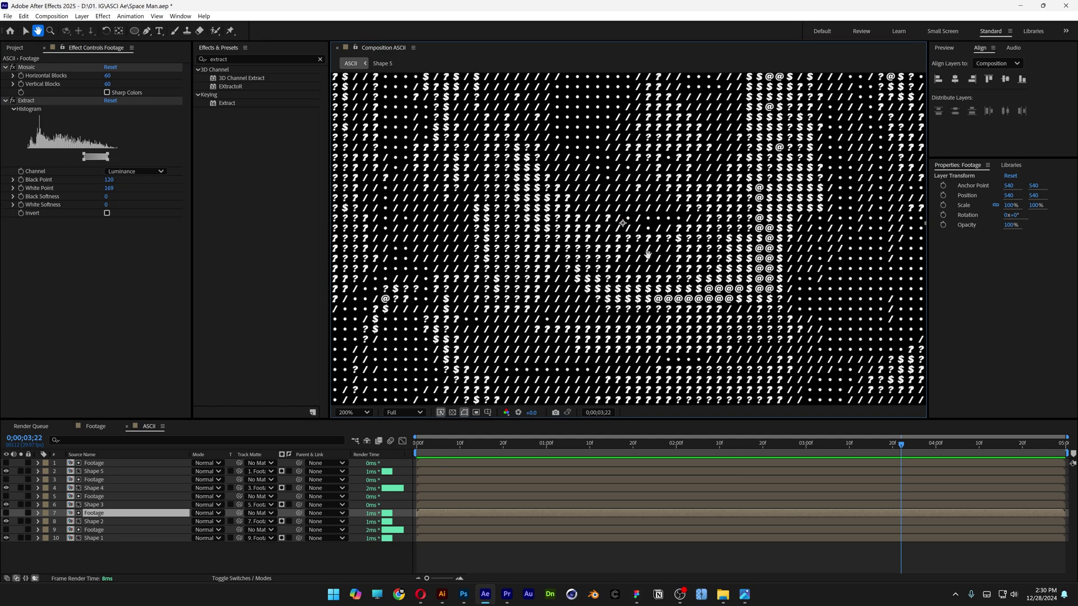
pyautogui.press(',')
pyautogui.press('Home')
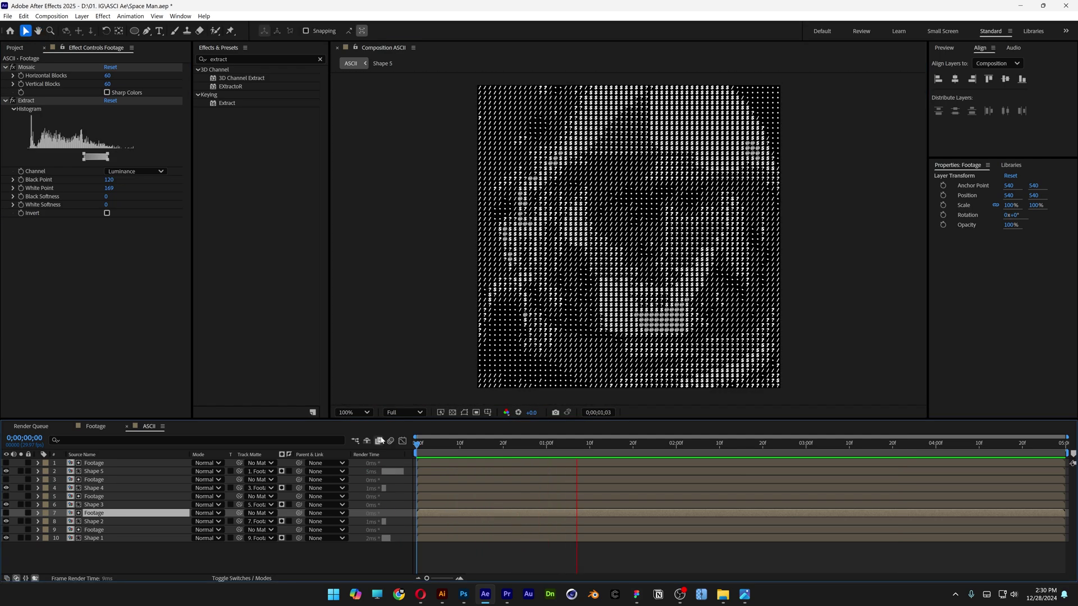